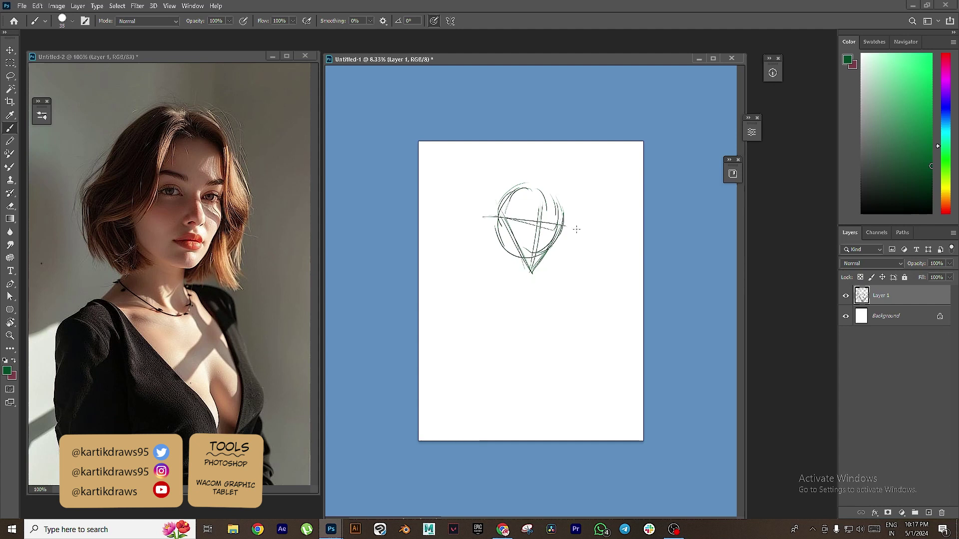
- Rough in the facial guidelines, ear and jawline of the head construction, with the first hair lines beside the cheek
drag(505, 233, 562, 241)
mouse_move(476, 231)
mouse_down()
mouse_move(513, 208)
mouse_move(486, 248)
mouse_up()
drag(499, 224, 497, 257)
drag(499, 251, 524, 272)
drag(503, 258, 520, 271)
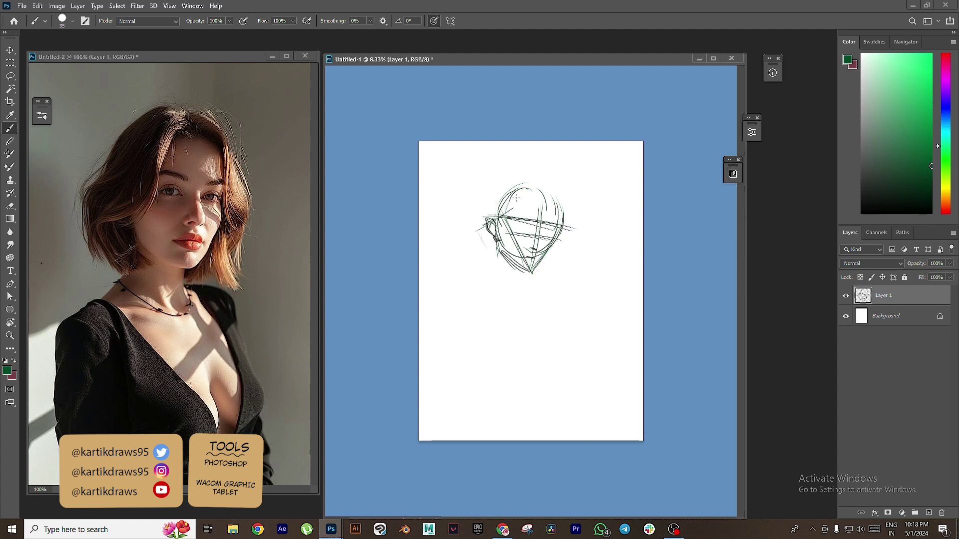
mouse_move(514, 216)
mouse_down()
mouse_move(527, 182)
mouse_move(472, 230)
mouse_up()
drag(472, 230, 490, 266)
- Sketch the outline and loose strands of the short bob hair around both sides of the head
mouse_move(526, 187)
mouse_down()
mouse_move(549, 183)
mouse_move(560, 220)
mouse_up()
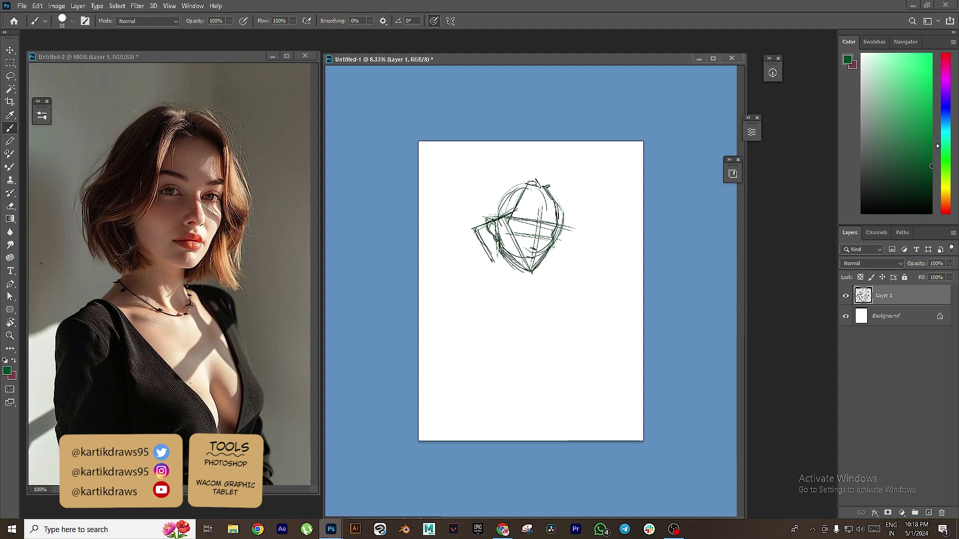
mouse_move(538, 171)
mouse_down()
mouse_move(558, 186)
mouse_move(560, 221)
mouse_up()
drag(561, 198, 574, 250)
mouse_move(534, 176)
mouse_down()
mouse_move(515, 173)
mouse_move(507, 211)
mouse_up()
mouse_move(512, 196)
mouse_down()
mouse_move(467, 228)
mouse_move(491, 260)
mouse_up()
mouse_move(522, 185)
mouse_down()
mouse_move(478, 239)
mouse_move(501, 260)
mouse_up()
drag(506, 244, 493, 266)
mouse_move(533, 171)
mouse_down()
mouse_move(517, 163)
mouse_move(479, 181)
mouse_move(459, 210)
mouse_move(466, 244)
mouse_move(471, 218)
mouse_up()
mouse_move(558, 186)
mouse_down()
mouse_move(574, 227)
mouse_move(564, 254)
mouse_up()
mouse_move(566, 237)
mouse_down()
mouse_move(550, 267)
mouse_move(571, 281)
mouse_move(524, 279)
mouse_up()
- Sketch the neck, shoulder line and curved collar base beneath the head
mouse_move(499, 232)
mouse_down()
mouse_move(484, 283)
mouse_move(456, 297)
mouse_up()
drag(452, 295, 510, 298)
mouse_move(519, 300)
mouse_down()
mouse_move(563, 280)
mouse_move(533, 293)
mouse_move(571, 300)
mouse_up()
drag(479, 274, 489, 298)
mouse_move(501, 256)
mouse_down()
mouse_move(517, 299)
mouse_move(530, 296)
mouse_up()
mouse_move(482, 275)
mouse_down()
mouse_move(507, 305)
mouse_move(532, 303)
mouse_up()
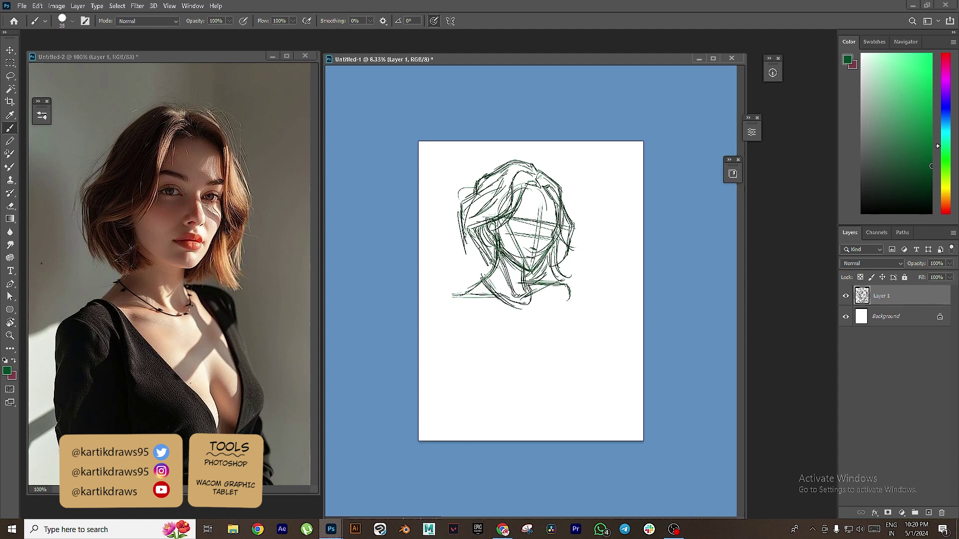
- Block in the shoulder joints, both arms and the curved torso down to the page's lower edge
mouse_move(458, 298)
mouse_down()
mouse_move(448, 305)
mouse_move(453, 348)
mouse_move(443, 300)
mouse_move(433, 357)
mouse_move(440, 349)
mouse_up()
drag(562, 285, 579, 382)
drag(584, 380, 587, 407)
drag(569, 320, 585, 380)
drag(587, 407, 584, 439)
drag(445, 314, 451, 437)
mouse_move(489, 295)
mouse_down()
mouse_move(540, 293)
mouse_move(520, 272)
mouse_up()
drag(472, 289, 462, 402)
drag(460, 370, 507, 439)
drag(539, 417, 526, 438)
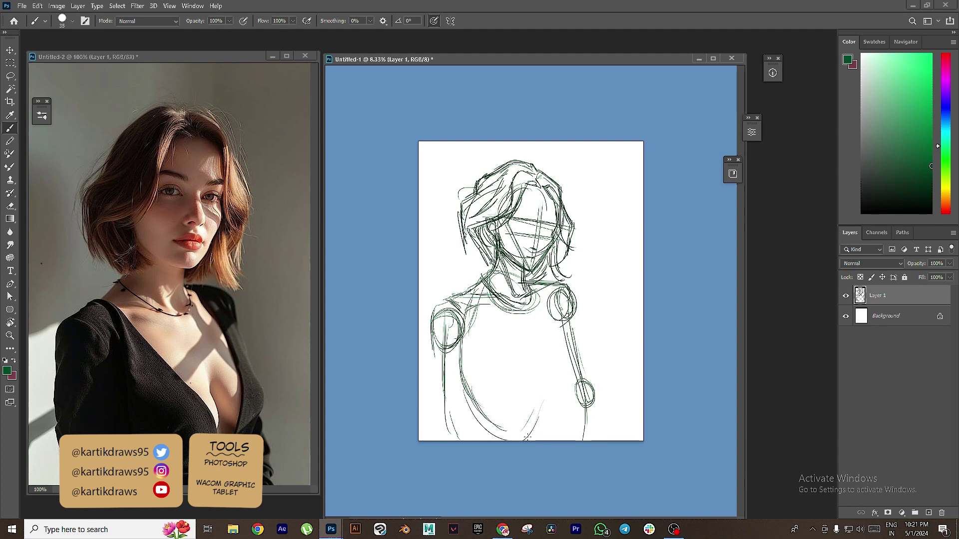
- Sketch the bust contour and chest centre lines, with the deep V-neckline running diagonally from the left shoulder
drag(539, 387, 564, 414)
drag(524, 285, 576, 367)
mouse_move(550, 307)
mouse_down()
mouse_move(574, 389)
mouse_move(532, 425)
mouse_up()
drag(515, 305, 544, 399)
drag(542, 402, 549, 440)
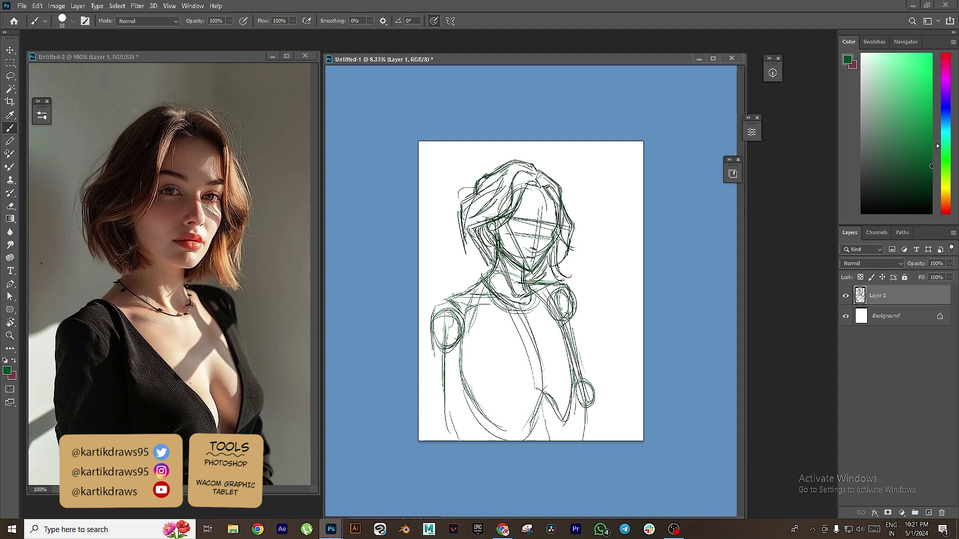
drag(458, 289, 484, 300)
drag(477, 302, 524, 369)
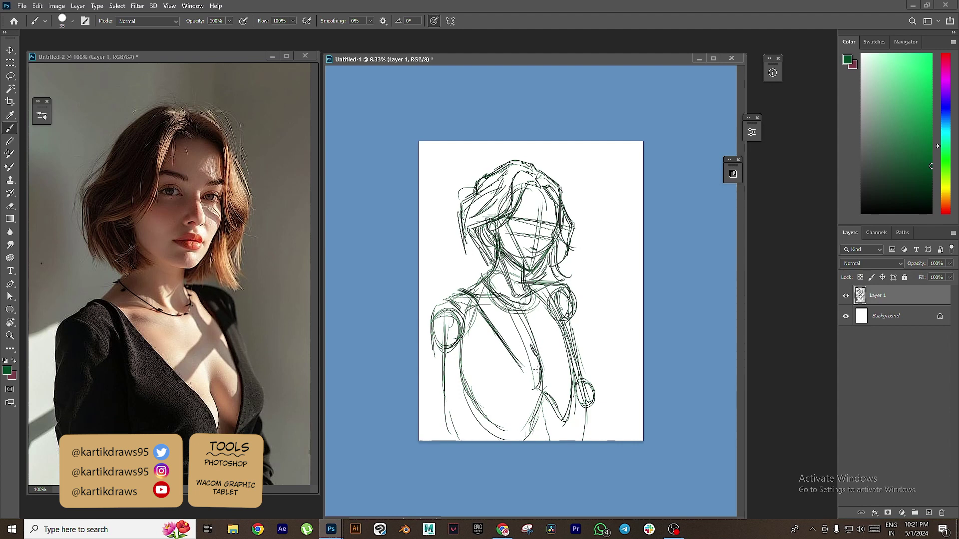
drag(488, 320, 547, 419)
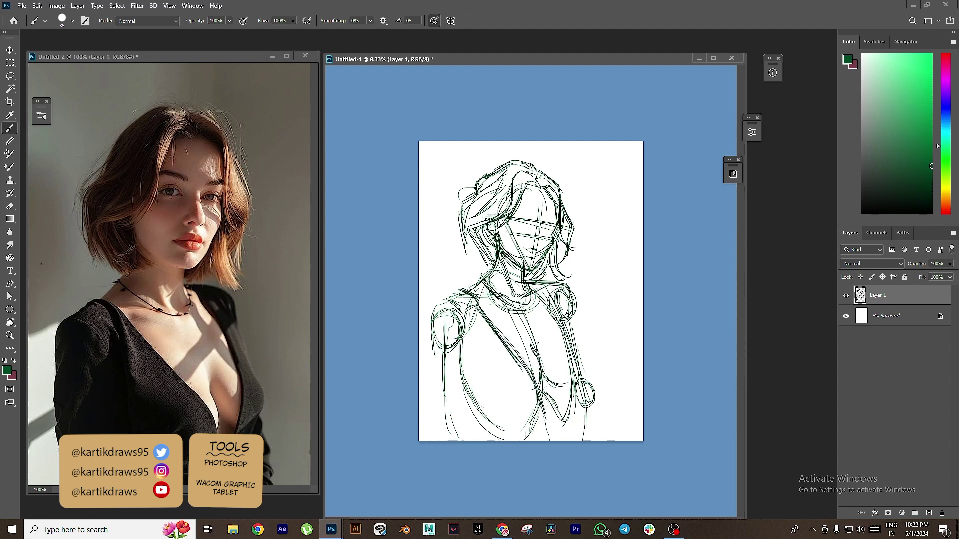
- Build up dense strokes along the right edge of the neckline down to the V's lowest point
drag(559, 349, 551, 407)
drag(560, 342, 553, 388)
drag(570, 305, 549, 349)
mouse_move(573, 315)
mouse_down()
mouse_move(555, 362)
mouse_move(559, 401)
mouse_up()
drag(569, 355, 558, 415)
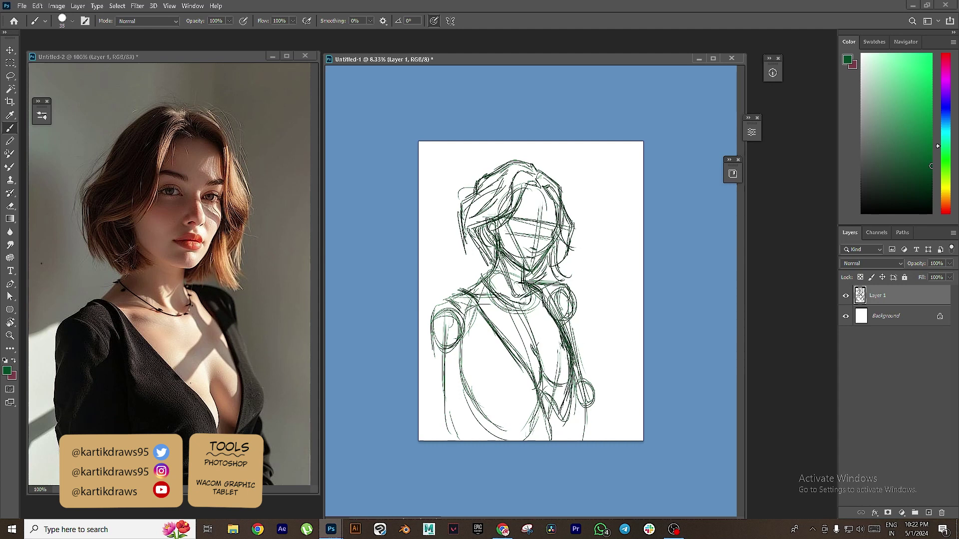
mouse_move(569, 367)
mouse_down()
mouse_move(553, 416)
mouse_move(529, 412)
mouse_up()
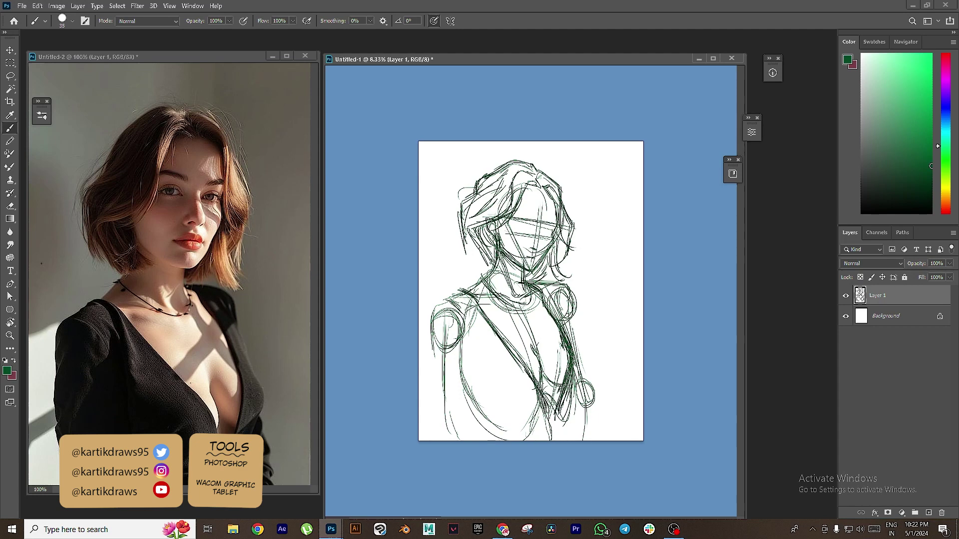
drag(568, 348, 541, 422)
- Sketch the garment's left shoulder and the outer contour and folds of the left sleeve
mouse_move(461, 288)
mouse_down()
mouse_move(427, 317)
mouse_move(466, 383)
mouse_move(457, 361)
mouse_move(502, 382)
mouse_up()
drag(464, 323, 472, 352)
drag(433, 314, 422, 382)
drag(431, 345, 423, 408)
mouse_move(426, 372)
mouse_down()
mouse_move(443, 427)
mouse_move(434, 440)
mouse_up()
drag(455, 419, 467, 441)
- Sketch the right sleeve from shoulder to page edge with its elbow folds, fitting the whole reference photo in view
key(ctrl+Tab)
scroll(169, 274, down, 2)
key(ctrl+Tab)
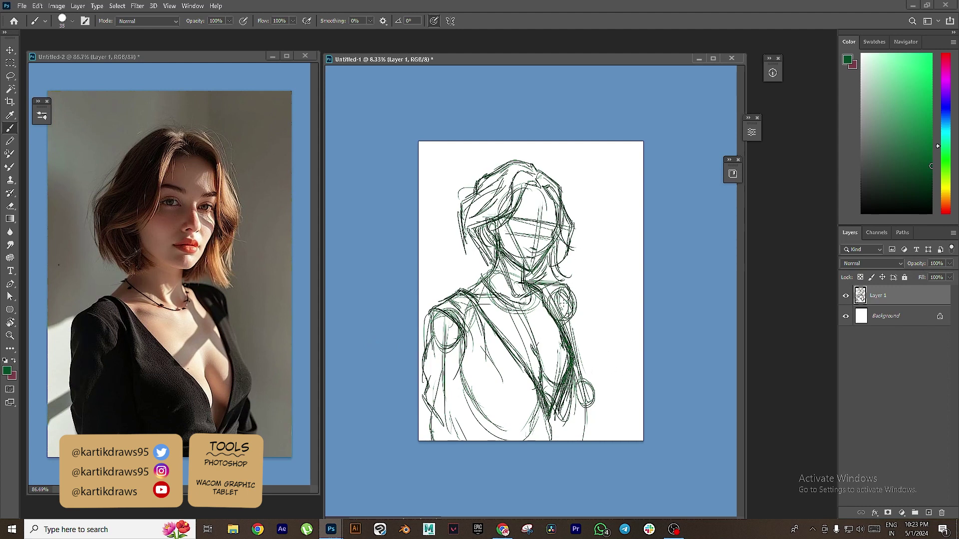
drag(560, 293, 572, 330)
mouse_move(564, 303)
mouse_down()
mouse_move(582, 357)
mouse_move(576, 393)
mouse_up()
mouse_move(587, 374)
mouse_down()
mouse_move(574, 409)
mouse_move(554, 419)
mouse_up()
drag(580, 390, 573, 420)
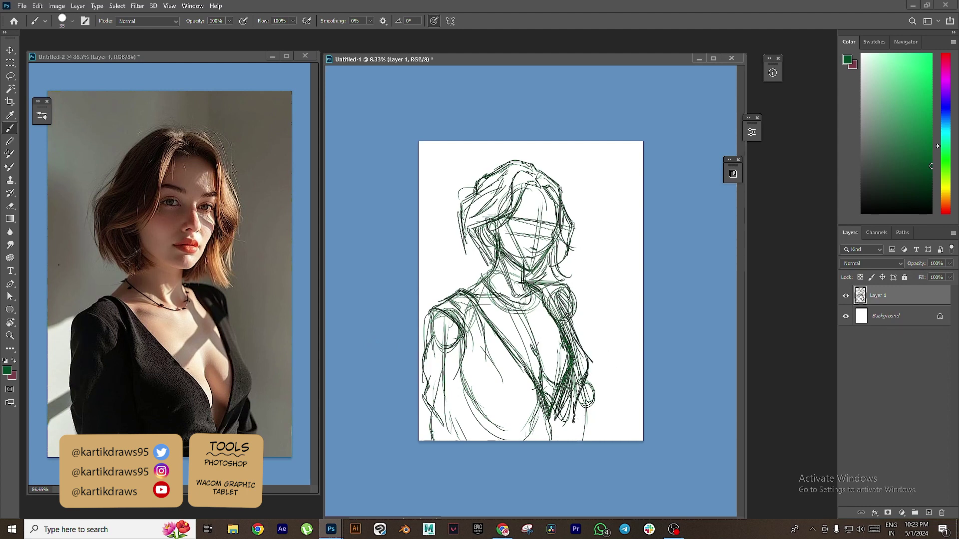
drag(460, 401, 477, 440)
drag(576, 421, 598, 445)
mouse_move(583, 380)
mouse_down()
mouse_move(577, 425)
mouse_move(599, 440)
mouse_up()
- Sketch the eyebrows, eyes, nose and mouth over the facial guidelines
scroll(515, 217, up, 5)
mouse_move(503, 200)
mouse_down()
mouse_move(535, 193)
mouse_move(548, 205)
mouse_up()
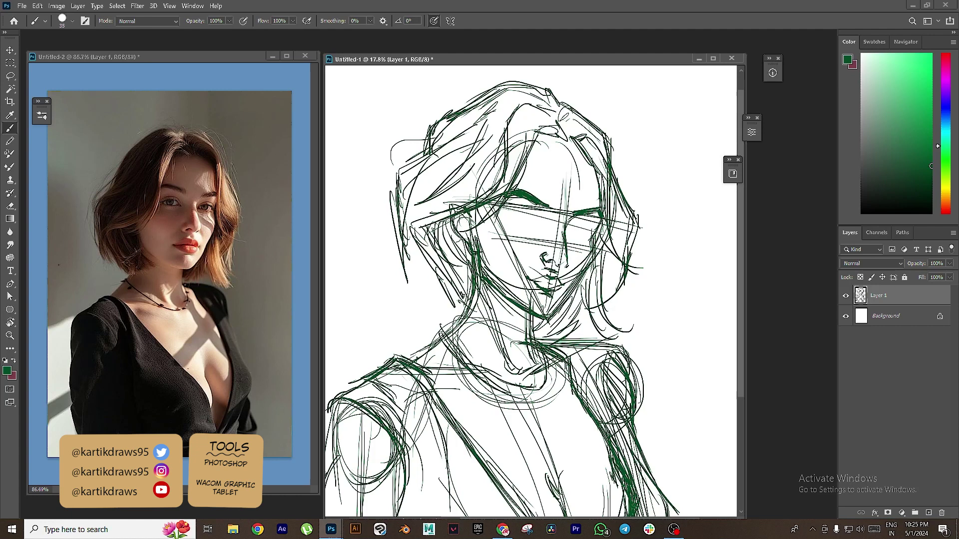
drag(504, 228, 593, 245)
mouse_move(508, 210)
mouse_down()
mouse_move(594, 223)
mouse_move(548, 242)
mouse_up()
drag(568, 226, 569, 242)
drag(598, 230, 597, 239)
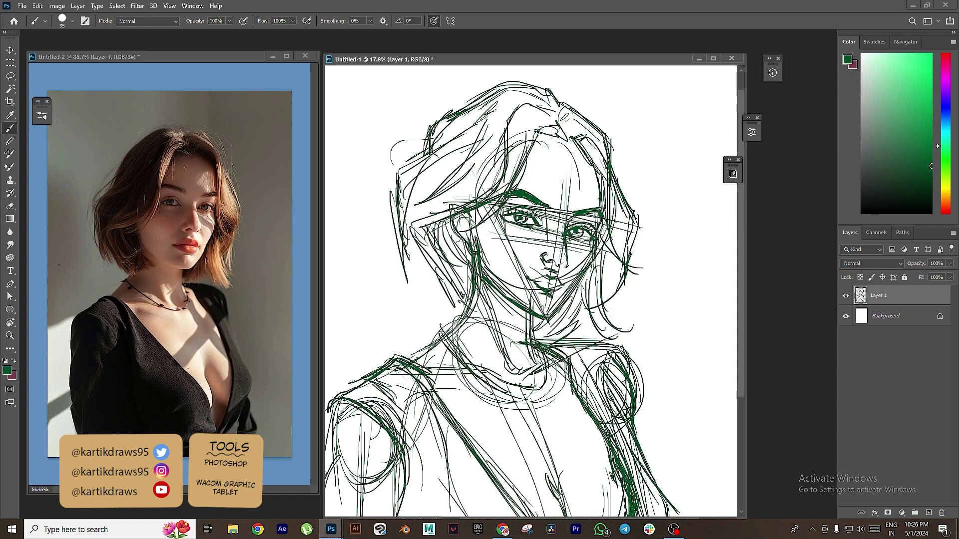
- Reinforce the ear and the hair strands hanging beside the left cheek
drag(463, 261, 472, 302)
mouse_move(422, 235)
mouse_down()
mouse_move(453, 298)
mouse_move(462, 303)
mouse_move(487, 274)
mouse_up()
scroll(505, 353, down, 3)
mouse_move(450, 238)
mouse_down()
mouse_move(517, 282)
mouse_move(529, 239)
mouse_move(467, 265)
mouse_up()
- Outline the cast-shadow shapes across the chest between the neckline edges
drag(543, 367, 572, 382)
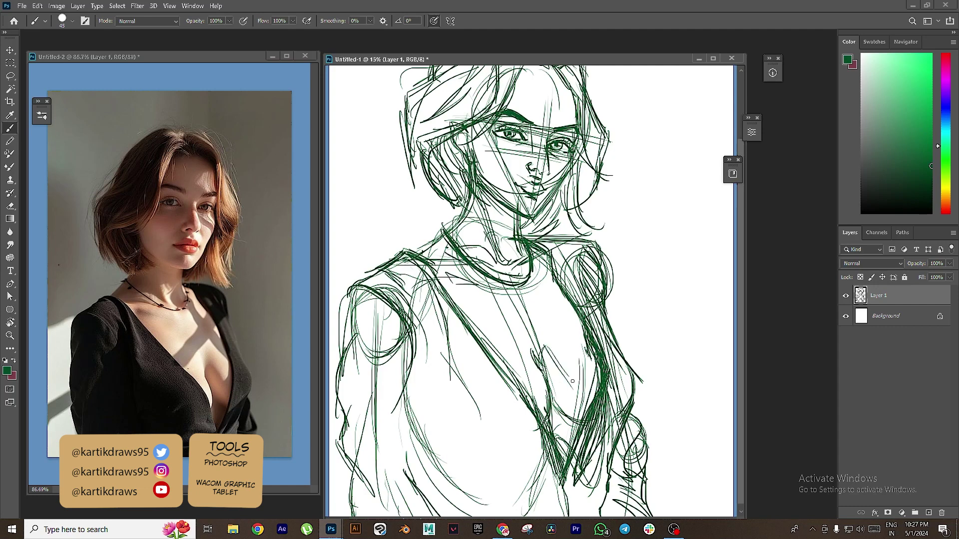
drag(559, 288, 503, 346)
drag(542, 331, 505, 369)
drag(563, 299, 533, 336)
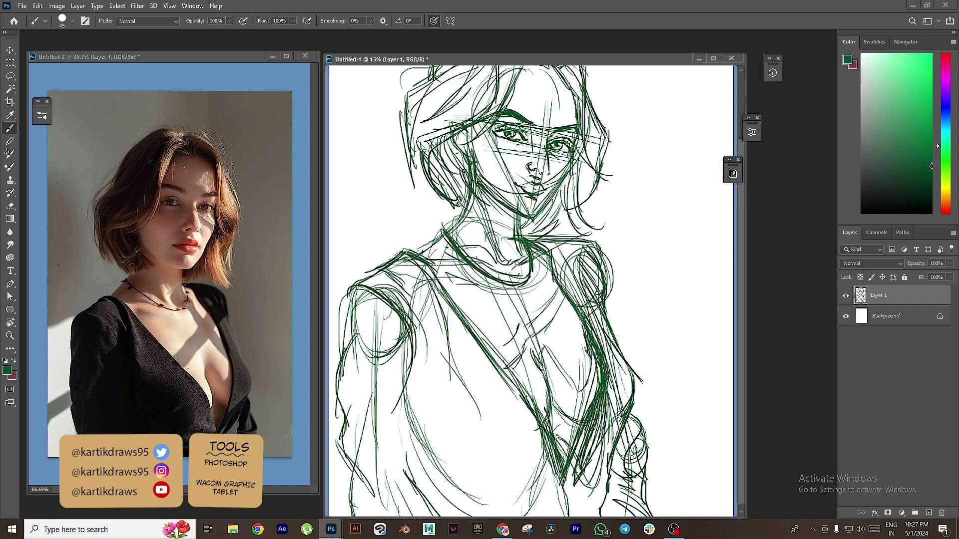
drag(536, 270, 579, 345)
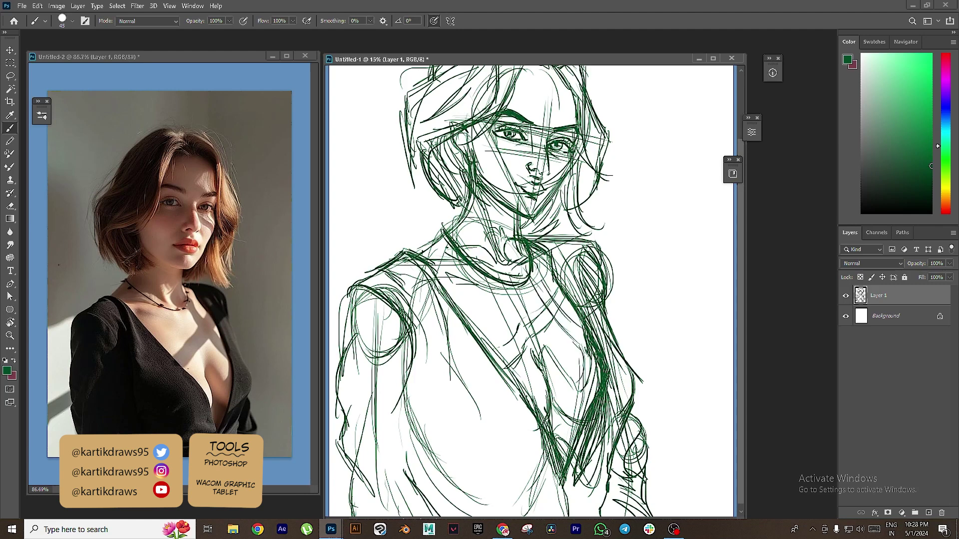
- Add the necklace line and hatch the shadow areas on the chest, neck and face
drag(549, 183, 564, 173)
mouse_move(446, 262)
mouse_down()
mouse_move(452, 230)
mouse_move(517, 189)
mouse_move(490, 245)
mouse_move(524, 257)
mouse_move(560, 310)
mouse_move(502, 360)
mouse_move(564, 294)
mouse_up()
mouse_move(548, 375)
mouse_down()
mouse_move(596, 380)
mouse_move(554, 420)
mouse_move(582, 419)
mouse_up()
scroll(493, 179, up, 3)
drag(466, 212, 524, 280)
mouse_move(494, 205)
mouse_down()
mouse_move(534, 249)
mouse_move(549, 150)
mouse_move(569, 135)
mouse_move(536, 118)
mouse_move(591, 224)
mouse_up()
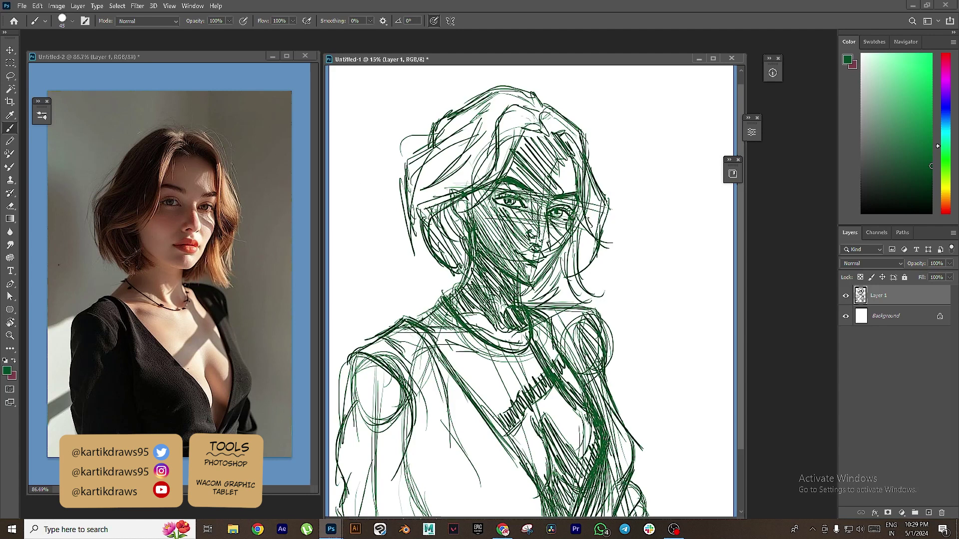
- Cross-hatch the hair and shade the dress's shoulder, sleeves and body with diagonal strokes
mouse_move(412, 206)
mouse_down()
mouse_move(504, 94)
mouse_move(579, 165)
mouse_move(566, 265)
mouse_move(541, 292)
mouse_up()
drag(533, 267, 533, 192)
mouse_move(376, 276)
mouse_down()
mouse_move(449, 339)
mouse_move(384, 400)
mouse_move(401, 456)
mouse_move(360, 360)
mouse_up()
scroll(399, 379, down, 3)
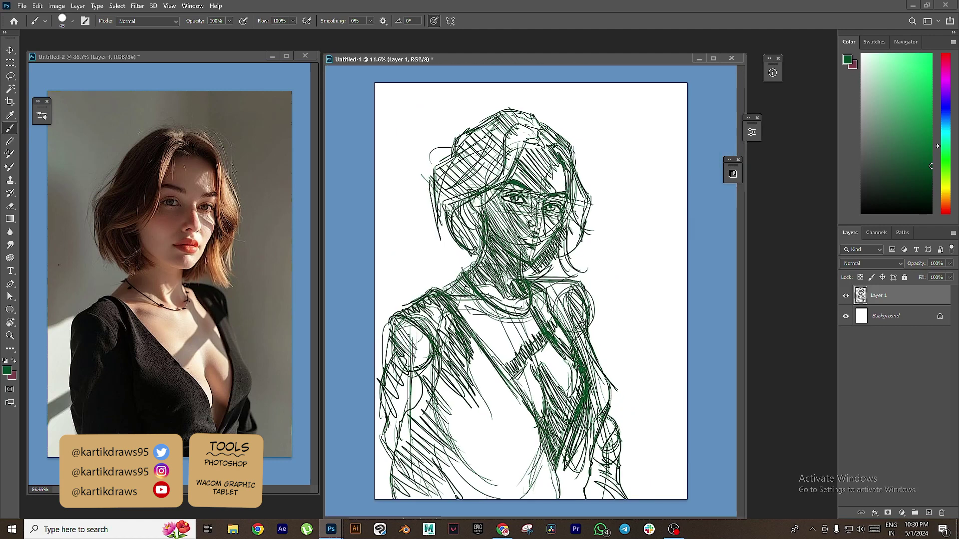
mouse_move(410, 325)
mouse_down()
mouse_move(440, 489)
mouse_move(497, 402)
mouse_move(530, 479)
mouse_move(479, 414)
mouse_move(572, 474)
mouse_move(600, 398)
mouse_up()
- Create a new layer above the sketch and ink the outlines of both eyebrows in black
key(ctrl+shift+alt+n)
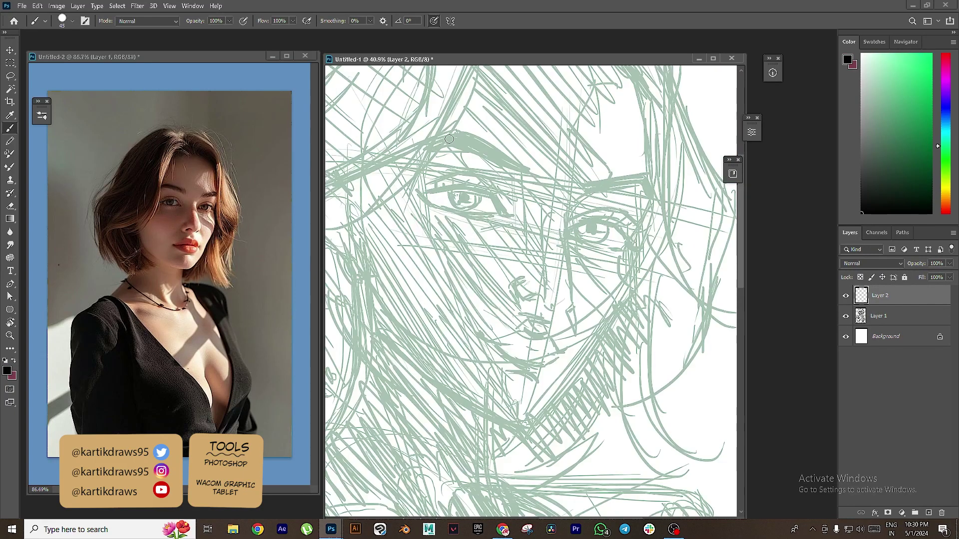
drag(449, 138, 499, 163)
mouse_move(422, 155)
mouse_down()
mouse_move(521, 178)
mouse_move(639, 175)
mouse_up()
drag(572, 197, 648, 192)
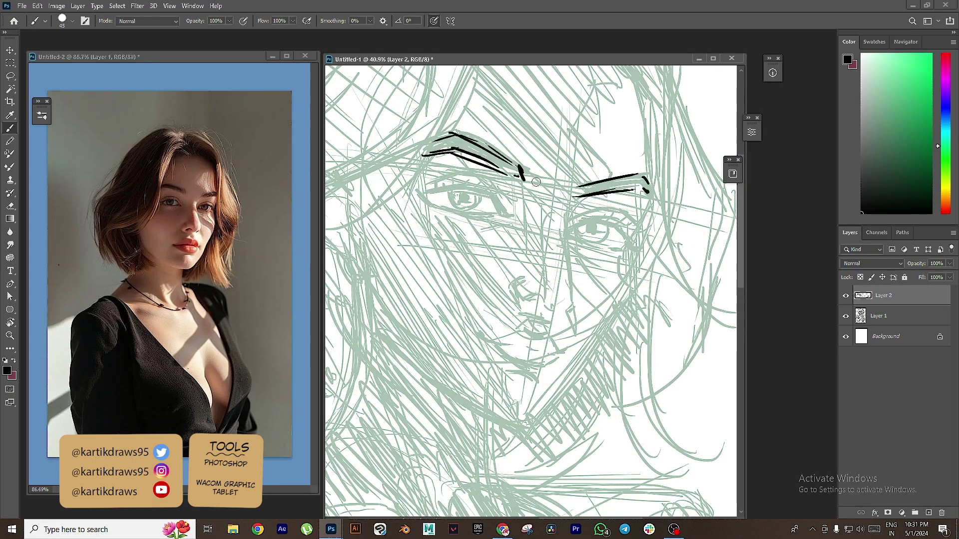
- Ink both eyes with lid outlines, irises, dark pupils, corner lashes and upper eyelid creases
mouse_move(417, 190)
mouse_down()
mouse_move(468, 188)
mouse_move(507, 216)
mouse_move(477, 220)
mouse_move(504, 216)
mouse_up()
mouse_move(591, 221)
mouse_down()
mouse_move(569, 228)
mouse_move(629, 245)
mouse_up()
drag(563, 235, 624, 248)
mouse_move(452, 190)
mouse_down()
mouse_move(460, 215)
mouse_move(479, 199)
mouse_up()
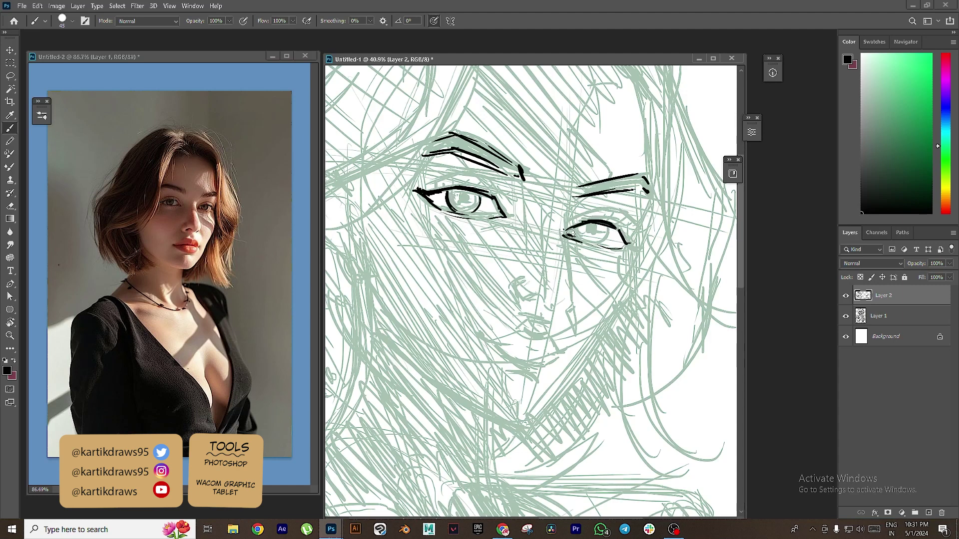
drag(579, 224, 575, 239)
drag(599, 226, 604, 243)
drag(454, 192, 480, 195)
drag(588, 222, 603, 241)
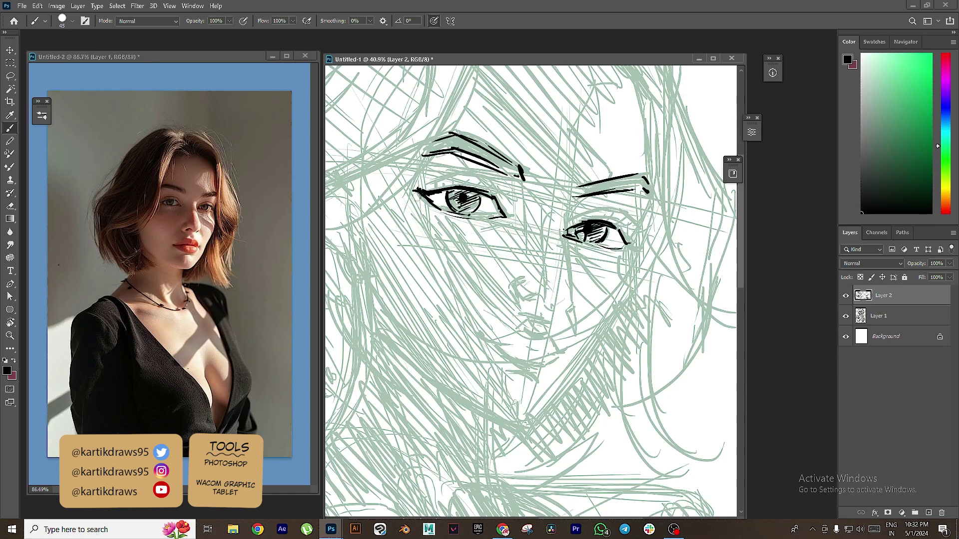
drag(417, 196, 408, 198)
drag(621, 240, 633, 248)
mouse_move(427, 181)
mouse_down()
mouse_move(467, 180)
mouse_move(506, 205)
mouse_up()
- Ink the nose bridge and nostrils, and the line of the mouth with the lower lip mark
mouse_move(566, 221)
mouse_down()
mouse_move(626, 218)
mouse_move(569, 287)
mouse_move(575, 302)
mouse_up()
mouse_move(522, 279)
mouse_down()
mouse_move(509, 297)
mouse_move(530, 299)
mouse_up()
drag(542, 310, 574, 302)
drag(480, 337, 565, 351)
drag(516, 370, 536, 375)
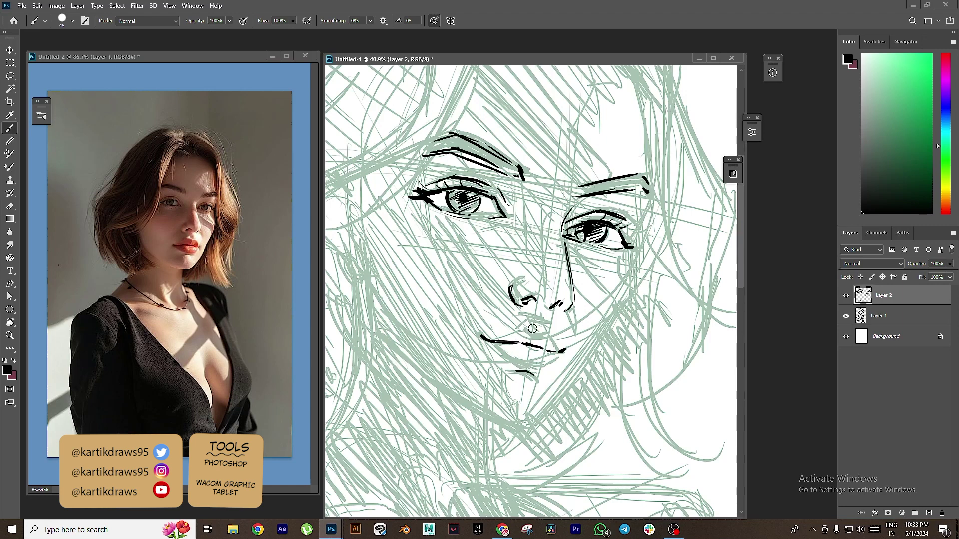
drag(484, 338, 495, 343)
drag(563, 352, 554, 360)
- Ink the chin and the face contour along both sides of the jaw
drag(508, 423, 525, 424)
drag(471, 209, 452, 219)
mouse_move(391, 274)
mouse_down()
mouse_move(442, 332)
mouse_move(498, 360)
mouse_move(529, 345)
mouse_move(577, 267)
mouse_up()
mouse_move(508, 360)
mouse_down()
mouse_move(576, 262)
mouse_move(594, 208)
mouse_up()
- Ink the hair strands sweeping down beside the left cheek, and check the line art by toggling the sketch layer's visibility
scroll(546, 167, down, 1)
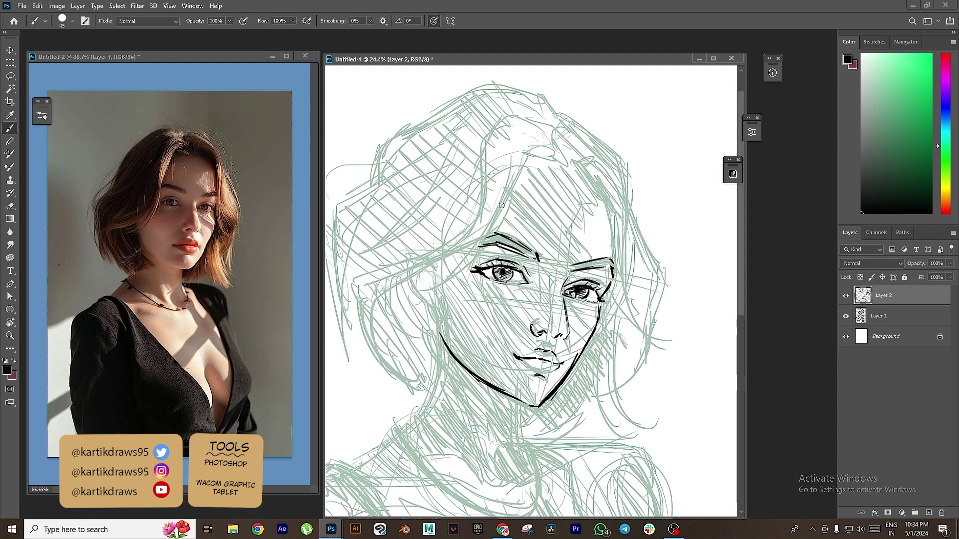
mouse_move(415, 290)
mouse_down()
mouse_move(482, 244)
mouse_move(539, 159)
mouse_move(554, 164)
mouse_move(480, 227)
mouse_move(479, 215)
mouse_move(374, 286)
mouse_up()
drag(422, 397, 414, 270)
drag(458, 249, 369, 345)
mouse_move(395, 377)
mouse_down()
mouse_move(359, 317)
mouse_move(474, 209)
mouse_up()
drag(373, 307, 424, 377)
drag(432, 262, 448, 317)
mouse_move(410, 280)
mouse_down()
mouse_move(444, 372)
mouse_move(462, 386)
mouse_up()
drag(420, 369, 454, 393)
click(844, 317)
click(845, 316)
- Ink the hair parting, the hairline over the forehead and the outer hair contour on the head's right side
mouse_move(554, 167)
mouse_down()
mouse_move(520, 170)
mouse_move(599, 192)
mouse_up()
mouse_move(574, 170)
mouse_down()
mouse_move(610, 202)
mouse_move(613, 258)
mouse_up()
drag(602, 187, 579, 164)
drag(518, 103, 523, 88)
drag(531, 86, 587, 135)
drag(539, 91, 596, 153)
mouse_move(546, 137)
mouse_down()
mouse_move(571, 125)
mouse_move(644, 337)
mouse_up()
drag(599, 225, 655, 340)
- Ink the lower hair strands falling beside and behind the right jaw, tapering them into loose tips
drag(583, 282, 614, 400)
drag(569, 320, 601, 432)
drag(553, 358, 504, 408)
drag(556, 357, 538, 414)
mouse_move(555, 372)
mouse_down()
mouse_move(552, 417)
mouse_move(524, 417)
mouse_up()
drag(557, 370, 554, 413)
drag(598, 333, 621, 365)
drag(598, 164, 635, 310)
drag(615, 241, 632, 272)
drag(578, 313, 606, 394)
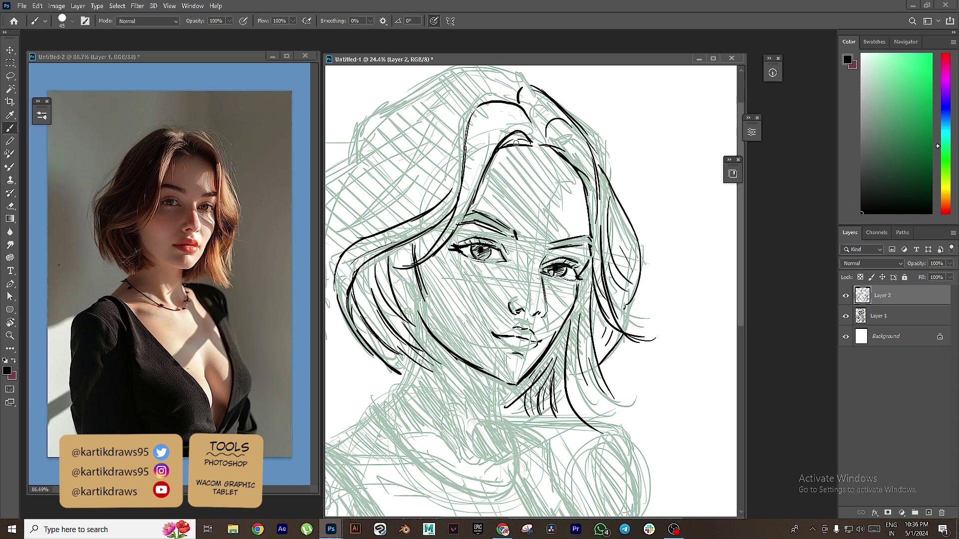
- Add inner strand lines to the hair around the parting and along the forehead
drag(519, 119, 496, 110)
drag(480, 126, 472, 150)
drag(512, 117, 476, 179)
drag(478, 138, 468, 194)
drag(537, 122, 561, 106)
drag(479, 125, 556, 165)
drag(572, 126, 594, 146)
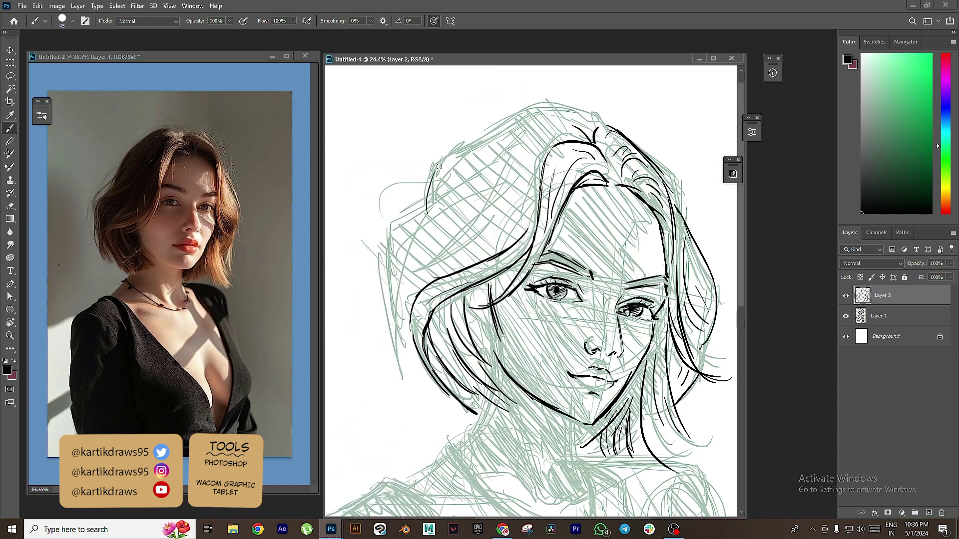
- Ink the crown and left outer contour of the hair, with long flowing strands inside it
drag(439, 166, 538, 103)
mouse_move(548, 109)
mouse_down()
mouse_move(592, 141)
mouse_move(588, 114)
mouse_up()
mouse_move(515, 129)
mouse_down()
mouse_move(458, 182)
mouse_move(388, 224)
mouse_up()
drag(385, 228, 415, 369)
drag(502, 176, 400, 234)
drag(515, 164, 419, 264)
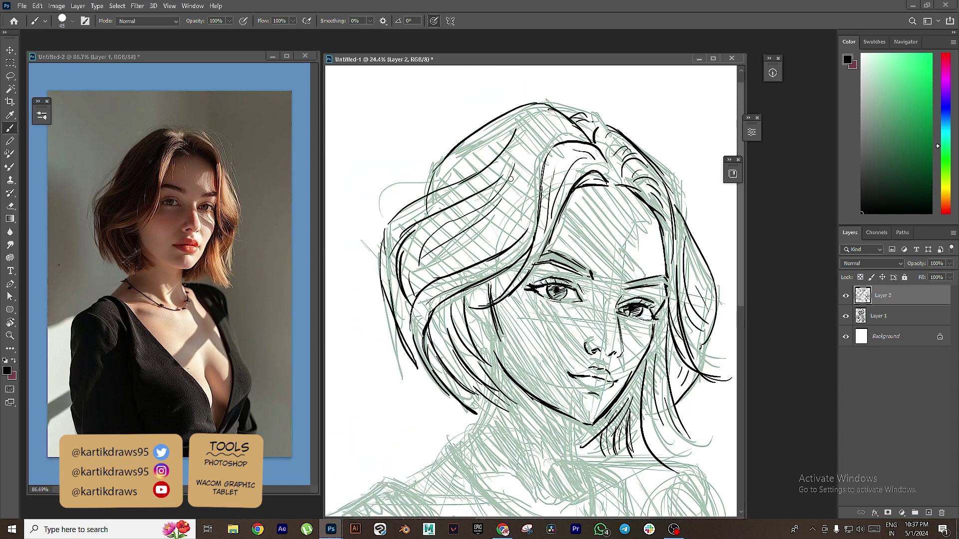
- Ink both sides of the neck from the jaw and hair down towards the shoulders
drag(496, 350, 436, 200)
mouse_move(377, 312)
mouse_down()
mouse_move(440, 224)
mouse_move(389, 302)
mouse_up()
drag(518, 275, 520, 334)
drag(475, 362, 526, 320)
- Ink the two shoulder lines, running the one on the figure's far side down into the upper arm
scroll(527, 320, down, 3)
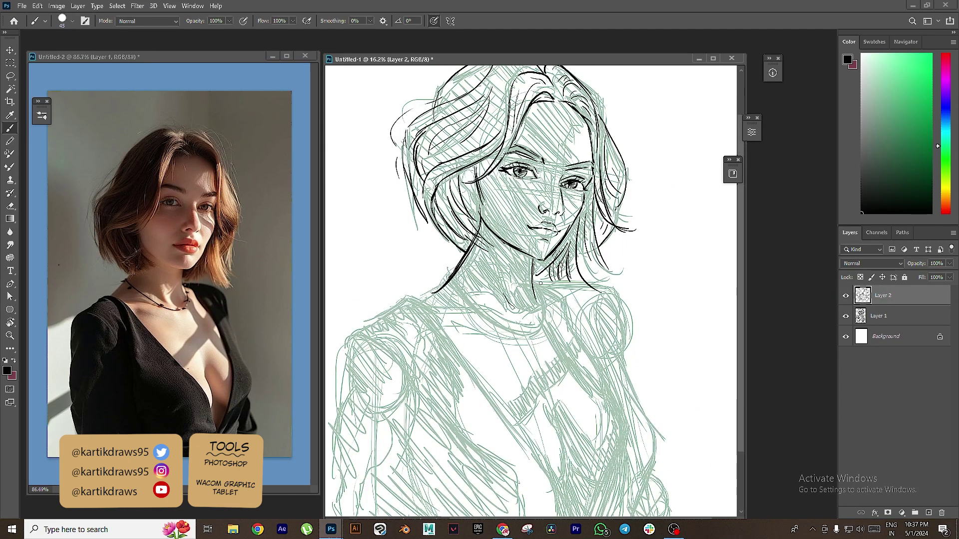
mouse_move(533, 285)
mouse_down()
mouse_move(601, 287)
mouse_move(636, 407)
mouse_up()
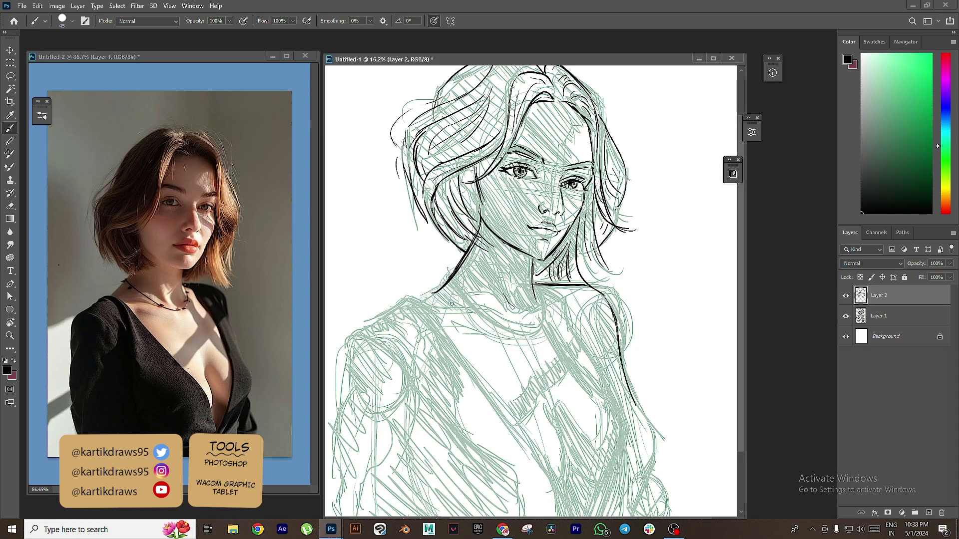
drag(354, 337, 405, 307)
drag(453, 273, 389, 317)
- Ink both edges of the deep V neckline from the shoulders down to their meeting point at the waist
mouse_move(377, 322)
mouse_down()
mouse_move(422, 308)
mouse_move(444, 327)
mouse_up()
mouse_move(443, 328)
mouse_down()
mouse_move(437, 282)
mouse_move(544, 417)
mouse_up()
drag(550, 247, 586, 308)
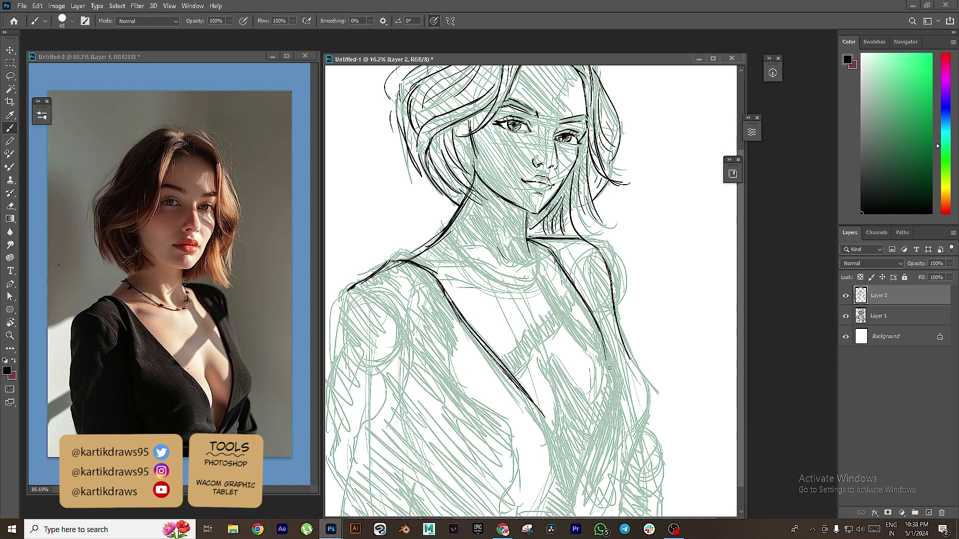
mouse_move(609, 368)
mouse_down()
mouse_move(612, 421)
mouse_move(591, 469)
mouse_up()
mouse_move(533, 401)
mouse_down()
mouse_move(574, 478)
mouse_move(605, 364)
mouse_up()
drag(593, 324, 608, 378)
drag(608, 350, 580, 347)
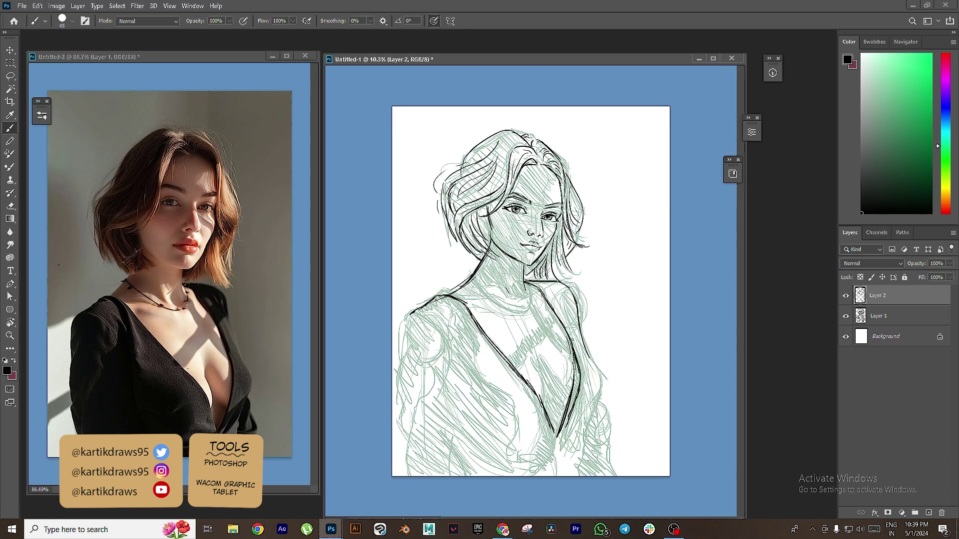
- Ink the necklace cord around the base of the neck and add small beads along it
scroll(474, 307, up, 3)
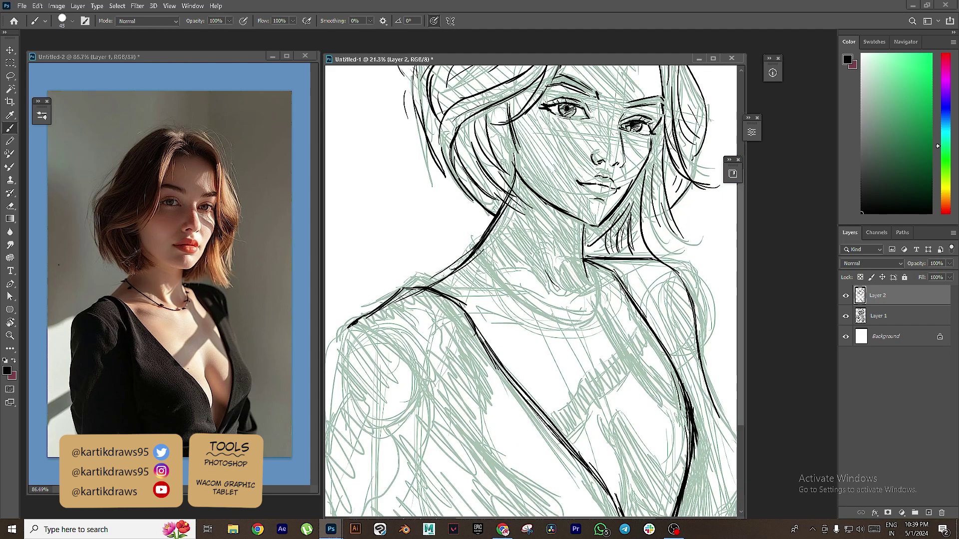
drag(479, 251, 508, 280)
drag(588, 264, 594, 312)
drag(501, 278, 591, 316)
drag(461, 254, 474, 253)
drag(489, 266, 480, 271)
drag(528, 306, 534, 303)
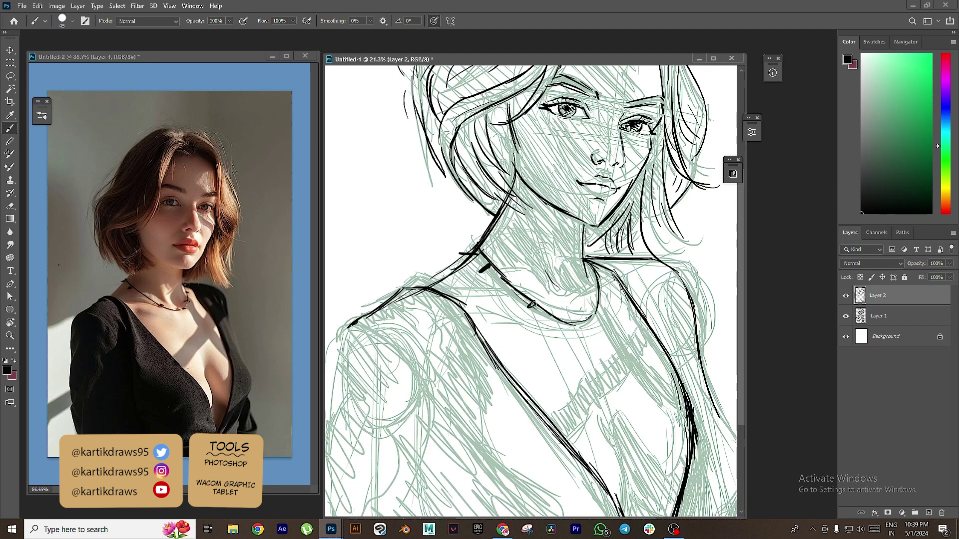
- Ink the outer contours of the torso and both sleeves down to the lower edge of the canvas
scroll(417, 313, down, 2)
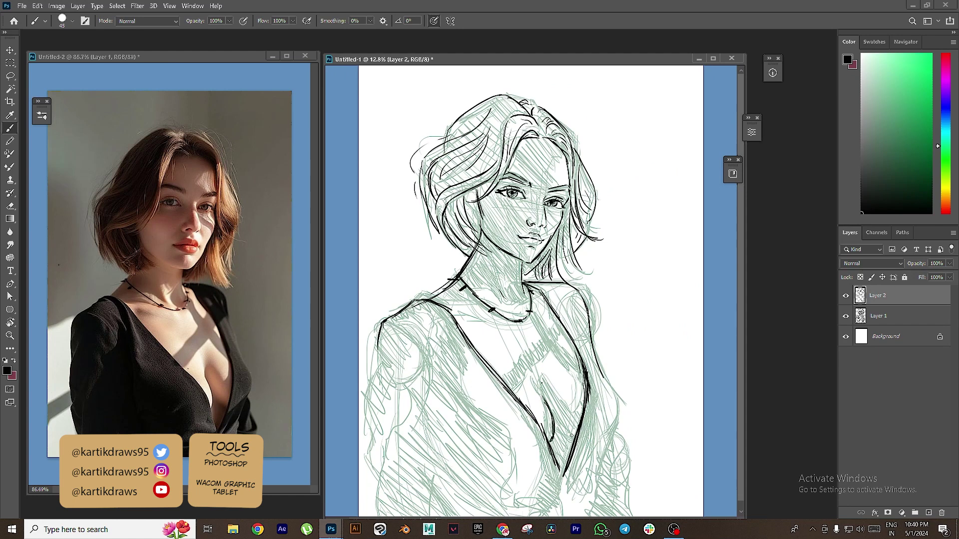
mouse_move(578, 312)
mouse_down()
mouse_move(616, 424)
mouse_move(568, 492)
mouse_move(588, 515)
mouse_up()
scroll(535, 265, down, 1)
mouse_move(402, 322)
mouse_down()
mouse_move(391, 374)
mouse_move(405, 477)
mouse_up()
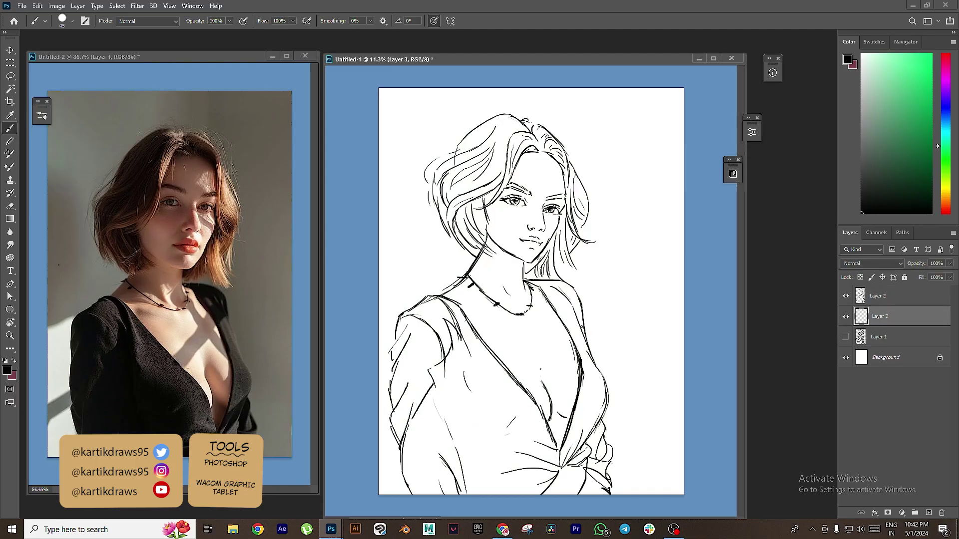
- Trace the outer hair contour with a Pen path over the crown and down to the flicked tips
scroll(499, 150, up, 3)
click(406, 207)
click(414, 157)
click(451, 129)
click(507, 91)
drag(519, 90, 538, 96)
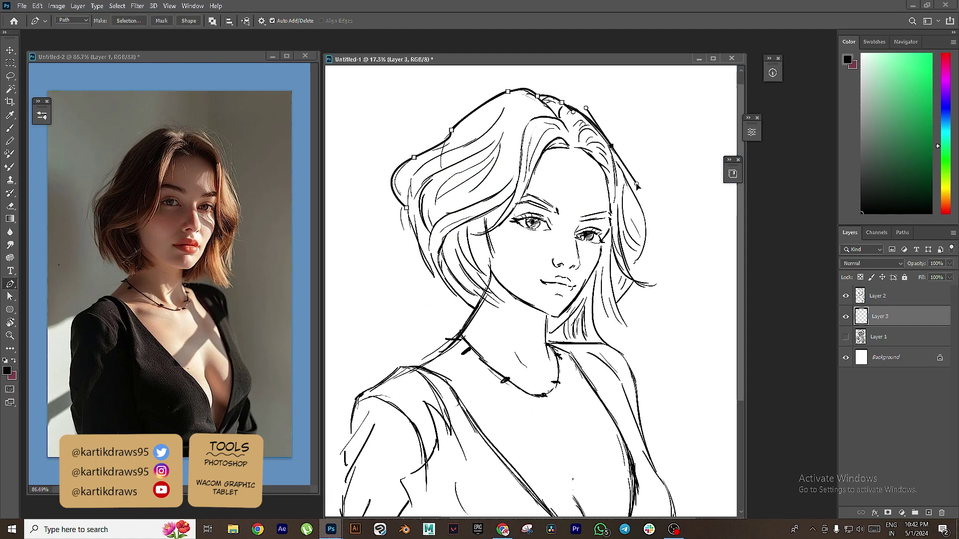
drag(647, 228, 646, 245)
drag(629, 265, 616, 273)
click(627, 266)
drag(646, 285, 659, 286)
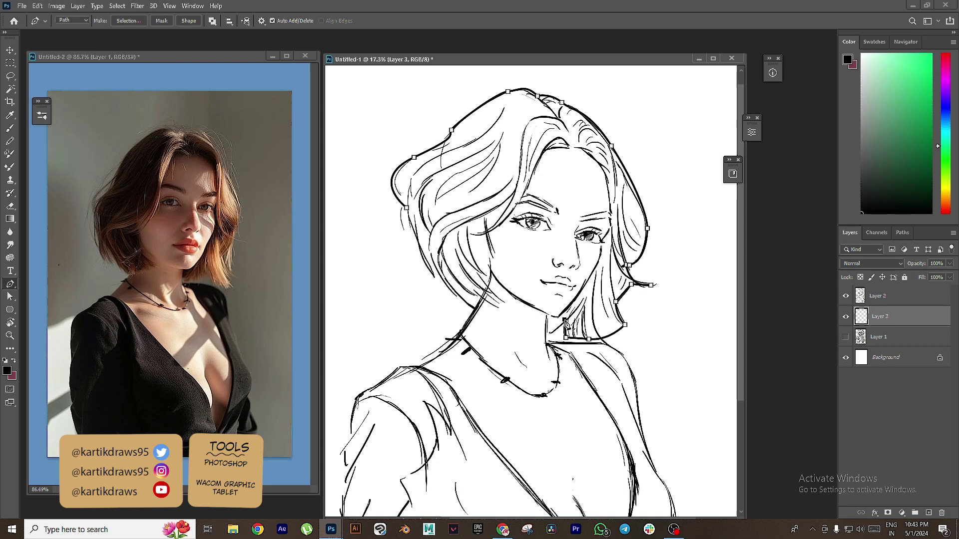
- Continue the silhouette path past the neck and over the far shoulder, down the side of the torso
drag(599, 349, 611, 353)
drag(611, 353, 584, 217)
drag(611, 246, 618, 277)
drag(622, 318, 631, 334)
drag(639, 354, 646, 330)
click(638, 420)
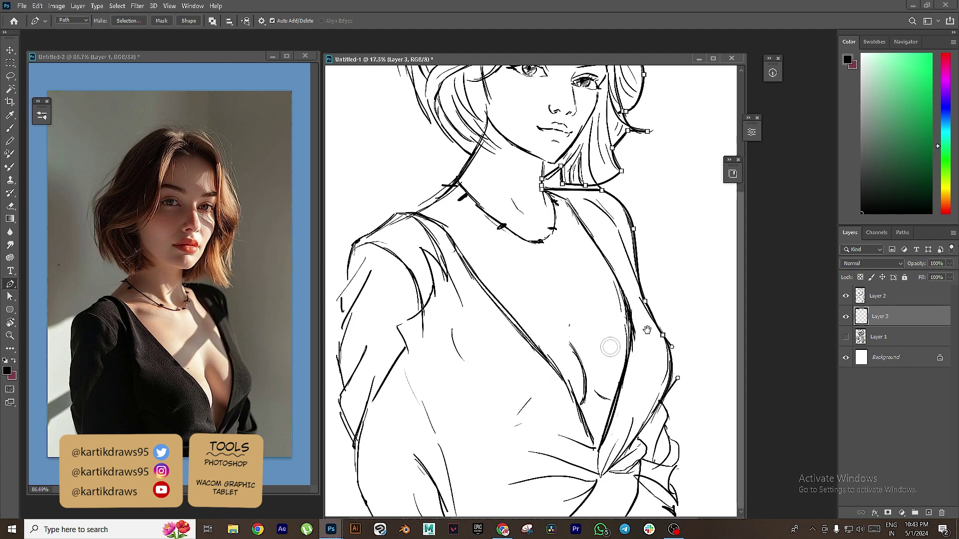
- Complete the silhouette path along the far sleeve, the canvas's lower edge, the near sleeve and shoulder, back up to the hair
scroll(610, 347, down, 3)
click(611, 455)
click(617, 472)
click(615, 494)
click(616, 513)
click(402, 513)
click(402, 510)
click(391, 457)
click(381, 421)
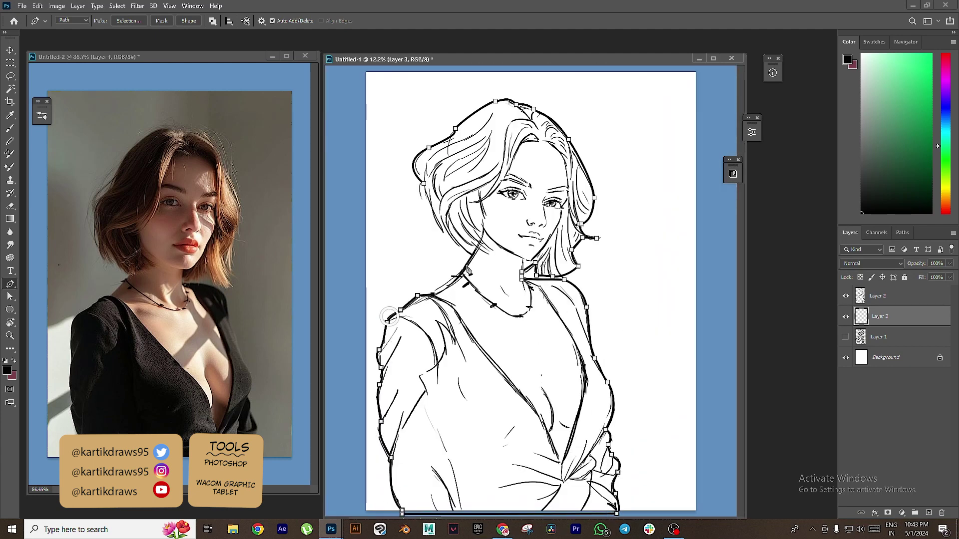
click(424, 184)
- Convert the silhouette path to a selection, fill it with a tan skin colour and deselect
key(ctrl+Return)
key(b)
click(945, 202)
click(889, 96)
key(alt+BackSpace)
key(ctrl+d)
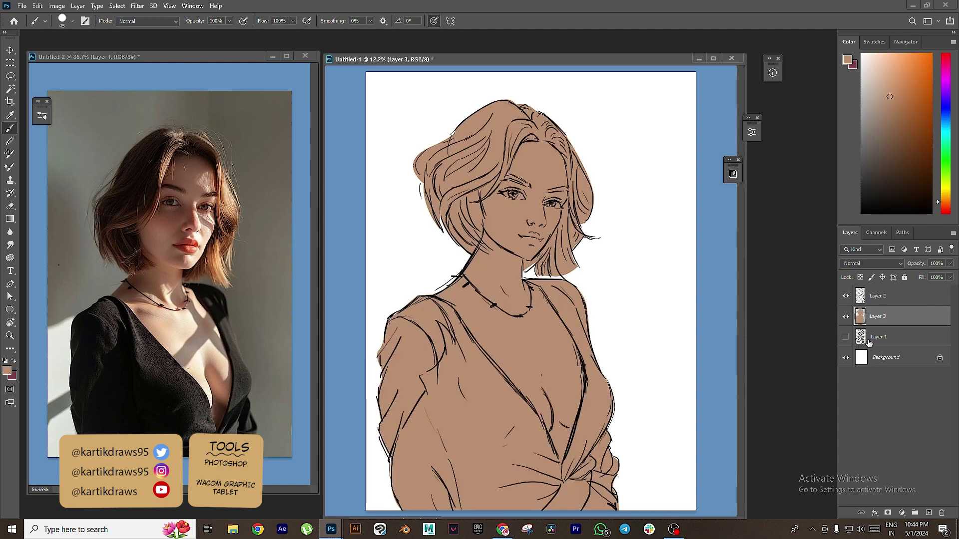
- Show the green sketch layer above the base colour and lasso the lit patches on the face, chin and neck
click(845, 337)
drag(877, 337, 877, 309)
key(l)
scroll(560, 159, up, 2)
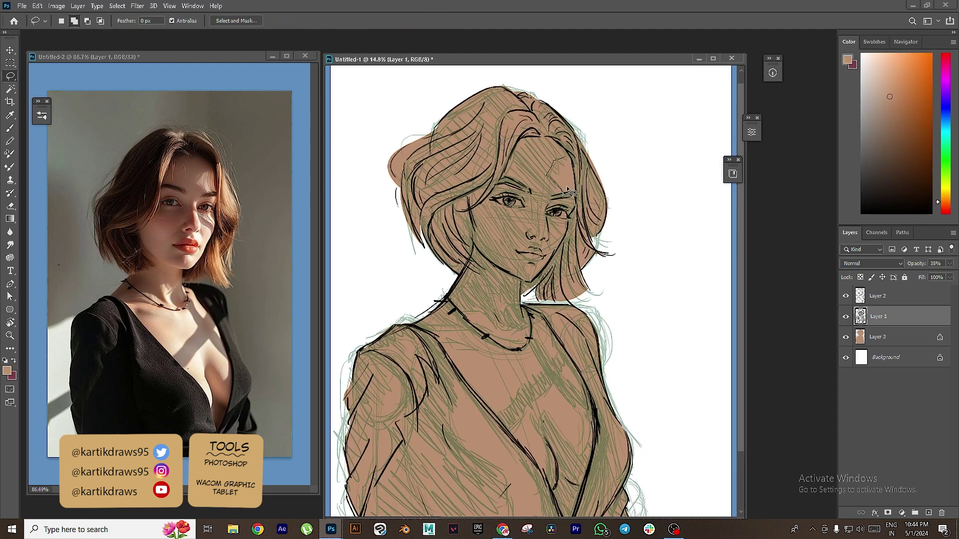
mouse_move(544, 236)
mouse_down()
mouse_move(573, 227)
mouse_move(563, 234)
mouse_up()
drag(528, 264, 532, 275)
mouse_move(494, 334)
mouse_down()
mouse_move(483, 255)
mouse_move(442, 265)
mouse_up()
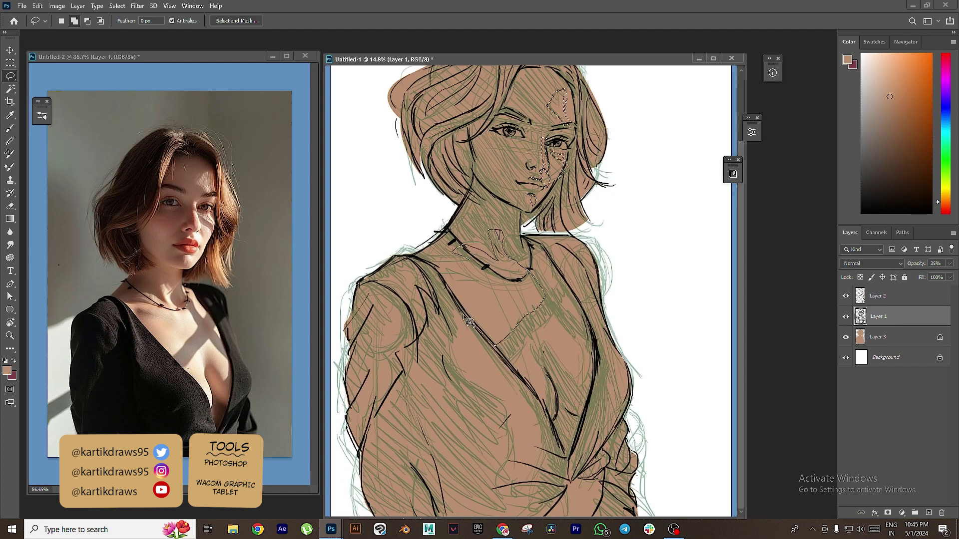
- Add the lit areas of the collarbones, chest and far-side hair to the lasso selection
drag(448, 280, 424, 259)
drag(547, 280, 530, 242)
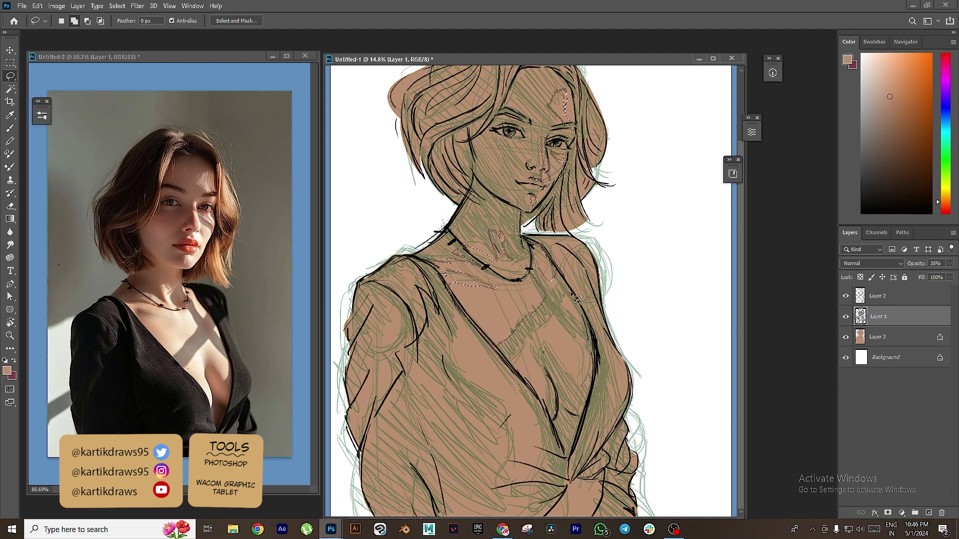
mouse_move(564, 295)
mouse_down()
mouse_move(577, 309)
mouse_move(568, 292)
mouse_up()
mouse_move(574, 174)
mouse_down()
mouse_move(599, 240)
mouse_move(552, 230)
mouse_move(593, 189)
mouse_move(574, 171)
mouse_move(583, 146)
mouse_move(598, 184)
mouse_move(514, 127)
mouse_move(503, 109)
mouse_move(532, 93)
mouse_move(504, 148)
mouse_move(514, 112)
mouse_up()
scroll(587, 180, up, 2)
scroll(507, 108, up, 2)
scroll(393, 256, down, 3)
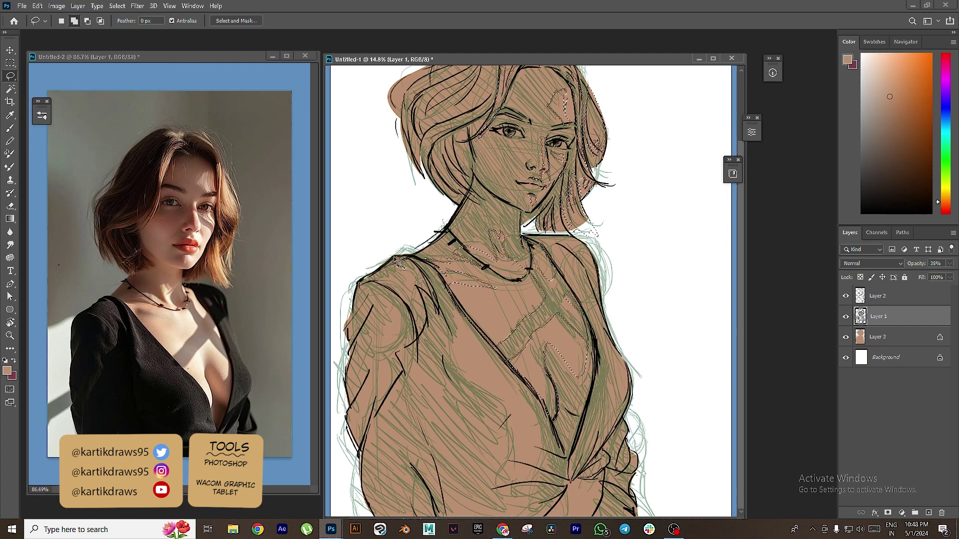
- Add the lit folds on the blouse's sleeves, front, waist knot and far shoulder to the selection
mouse_move(434, 301)
mouse_down()
mouse_move(395, 359)
mouse_move(371, 424)
mouse_move(374, 308)
mouse_move(368, 431)
mouse_move(389, 429)
mouse_move(398, 484)
mouse_move(411, 464)
mouse_move(492, 462)
mouse_move(438, 281)
mouse_move(469, 395)
mouse_up()
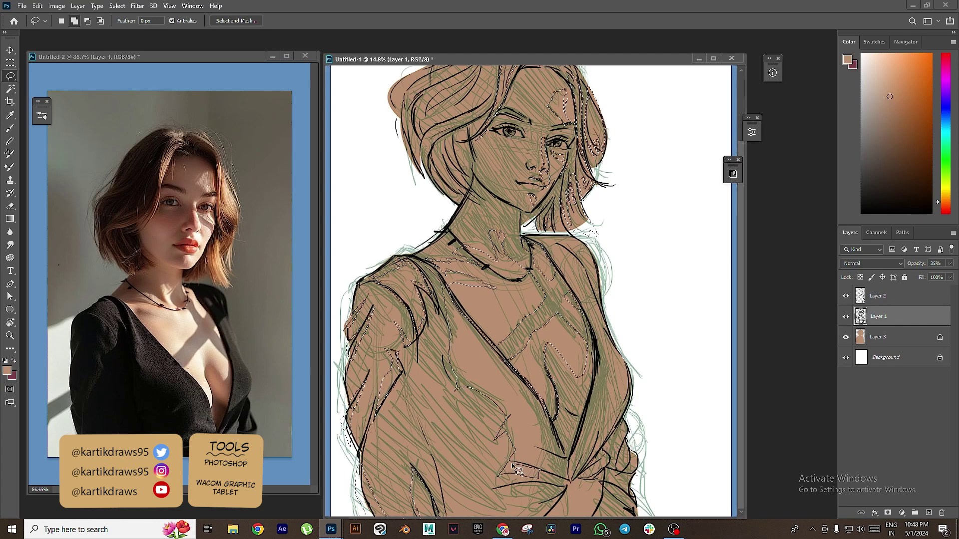
drag(503, 366, 446, 288)
drag(592, 441, 558, 492)
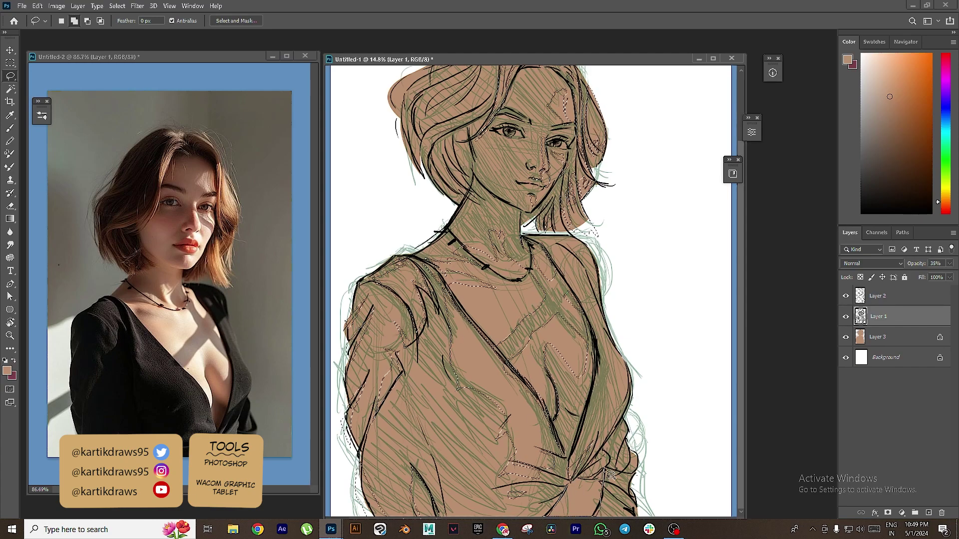
mouse_move(608, 449)
mouse_down()
mouse_move(590, 462)
mouse_move(575, 478)
mouse_up()
drag(560, 252, 580, 295)
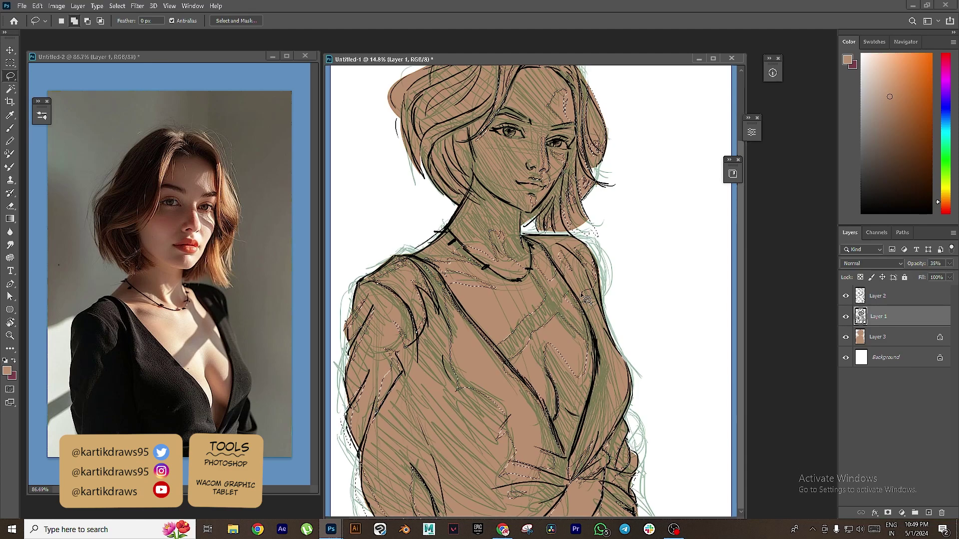
scroll(680, 368, down, 3)
key(ctrl+u)
key(Escape)
- Try to lighten the selected areas directly on the base colour layer with Hue/Saturation
click(877, 336)
key(ctrl+u)
drag(815, 440, 834, 441)
key(Return)
key(ctrl+d)
click(845, 316)
click(845, 317)
key(ctrl+z)
key(ctrl+z)
- Copy the selected lit areas to a new layer clipped to the base colour and raise its lightness to +37
key(ctrl+j)
key(ctrl+alt+g)
key(ctrl+u)
click(918, 342)
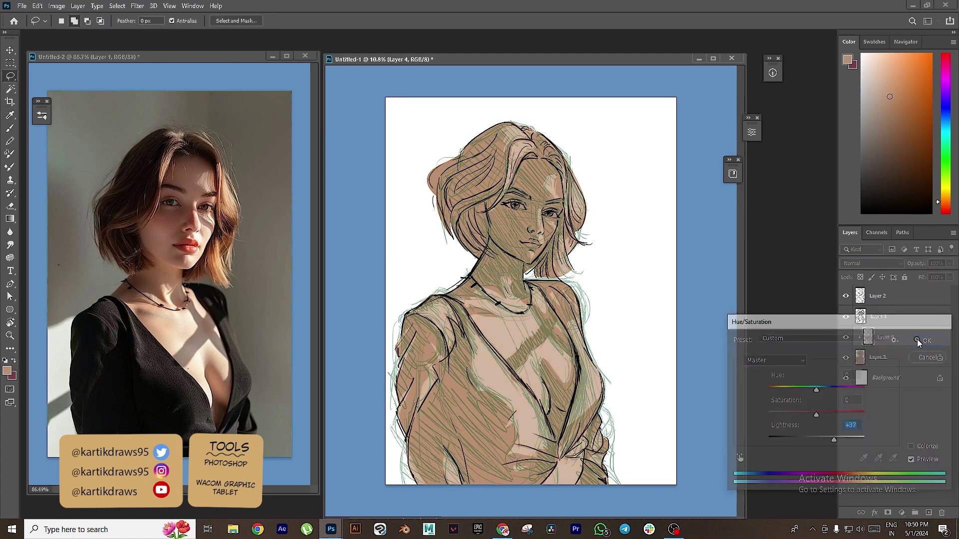
- Hide the sketch layer and soften the light layer's edges with Blur and a slight Gaussian Blur
click(137, 6)
mouse_move(145, 134)
click(272, 142)
click(845, 316)
click(137, 6)
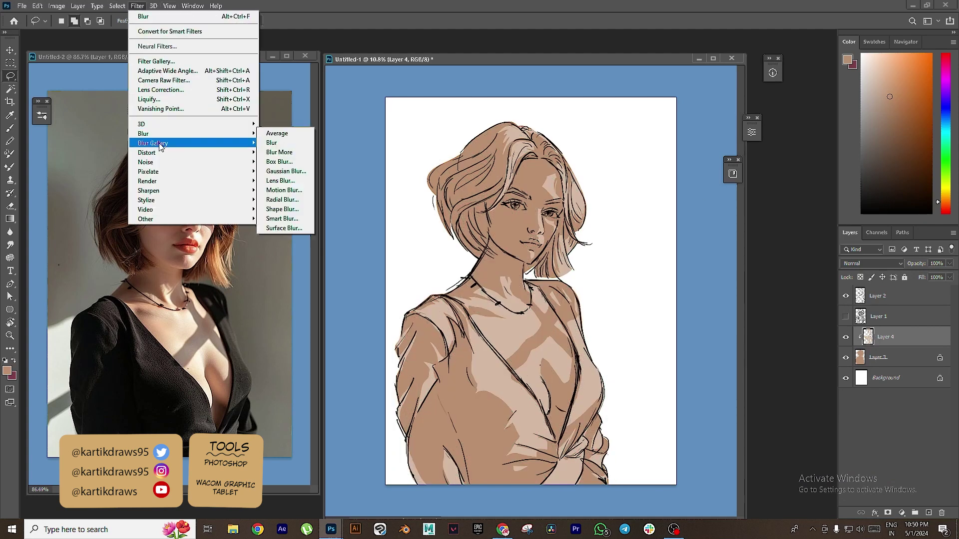
click(286, 171)
mouse_move(814, 289)
mouse_down()
mouse_move(827, 286)
mouse_move(807, 288)
mouse_up()
key(Return)
- Lock the light layer's transparency, fill it with the sampled skin tan and set its blend mode to Screen
click(875, 364)
click(845, 316)
scroll(532, 245, up, 3)
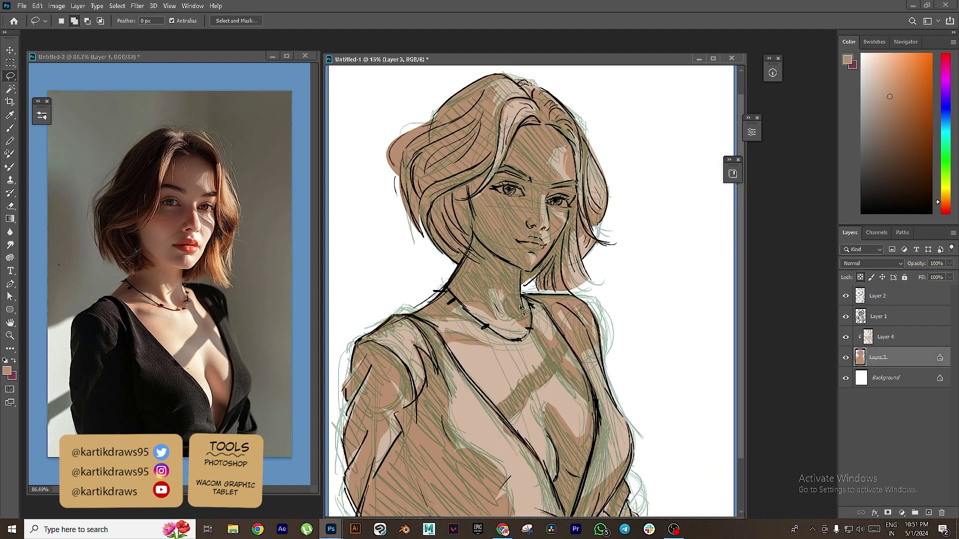
click(887, 339)
click(860, 278)
click(845, 316)
key(b)
alt+click(430, 401)
key(alt+BackSpace)
click(871, 263)
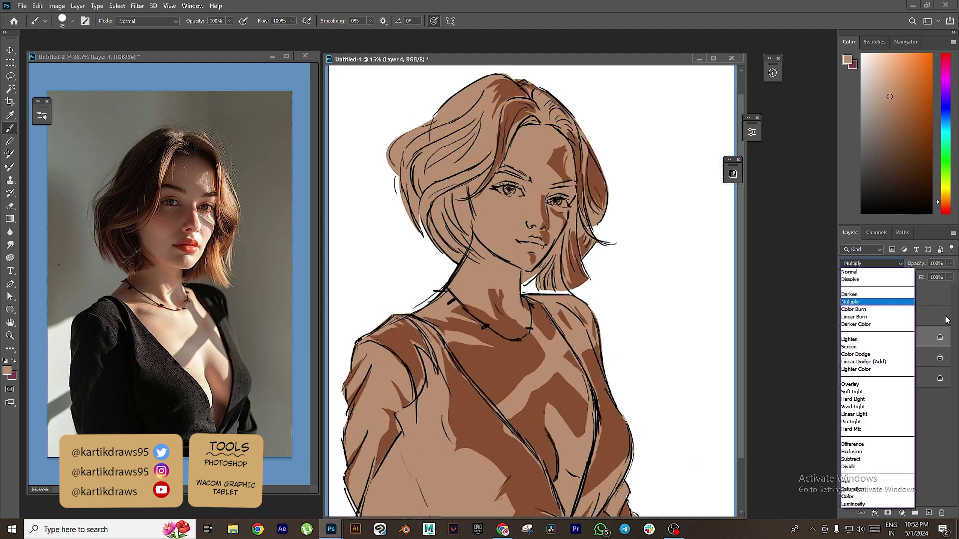
click(853, 348)
- Trace a Pen path around the hair, following the jaw, hairline and strands framing the face
click(872, 357)
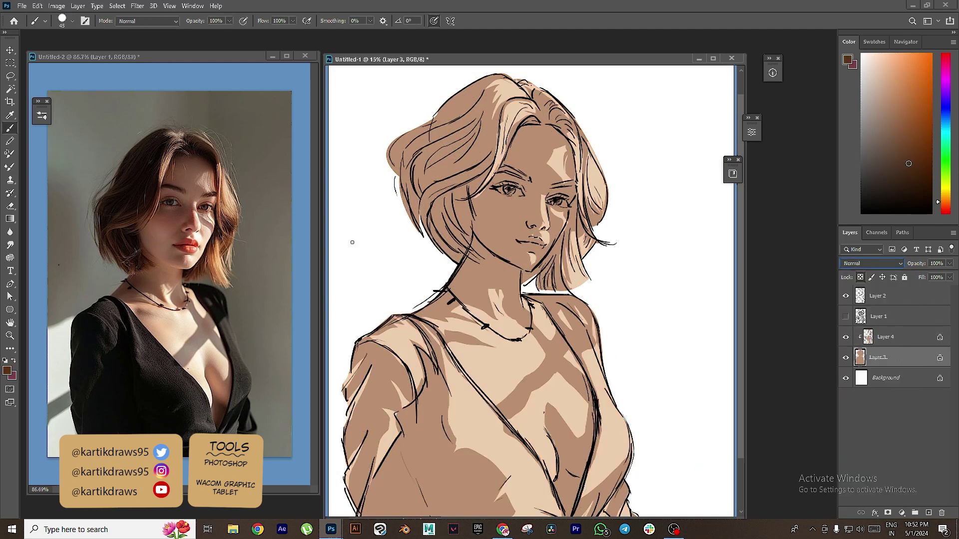
key(p)
scroll(528, 274, up, 3)
click(626, 138)
drag(627, 146, 619, 359)
click(556, 174)
drag(499, 203, 489, 222)
drag(406, 332, 397, 330)
click(457, 254)
drag(404, 295, 387, 299)
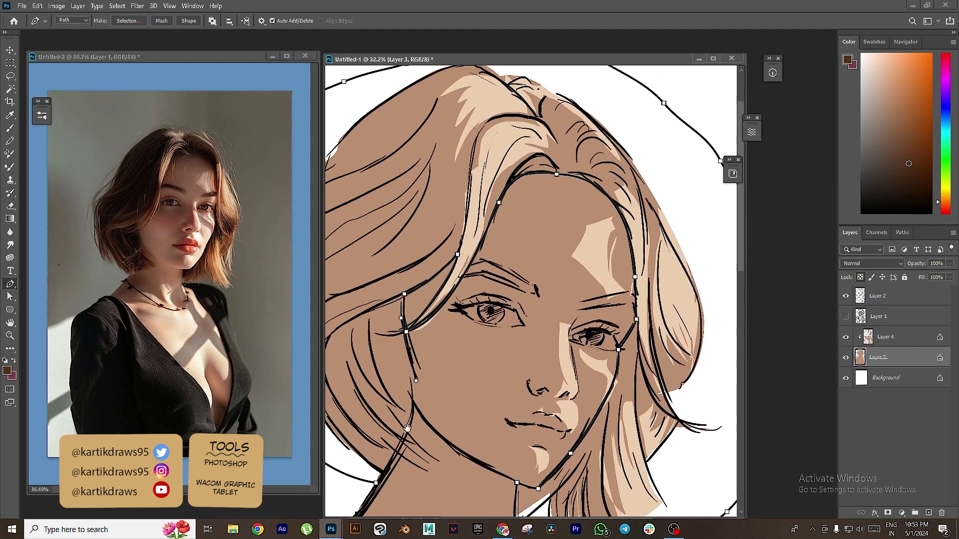
drag(407, 428, 490, 301)
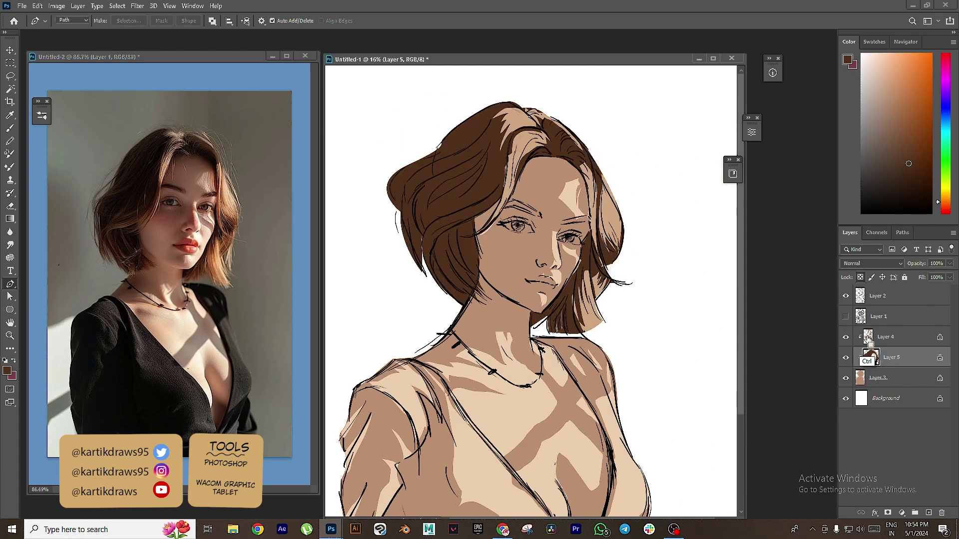
- Load the light layer's shape as a selection and change the hair light's blend mode, keeping the copied light layer hidden
ctrl+click(868, 337)
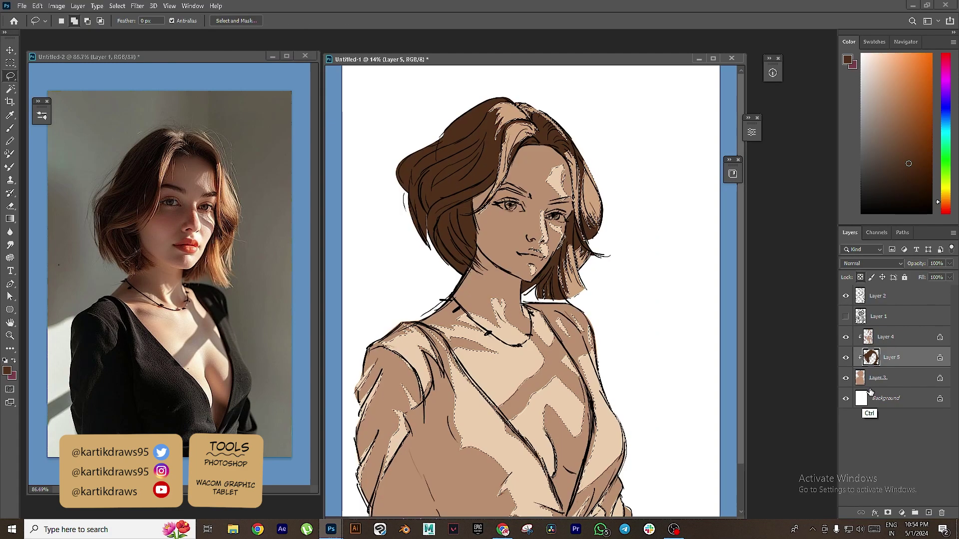
click(871, 264)
click(851, 335)
click(845, 338)
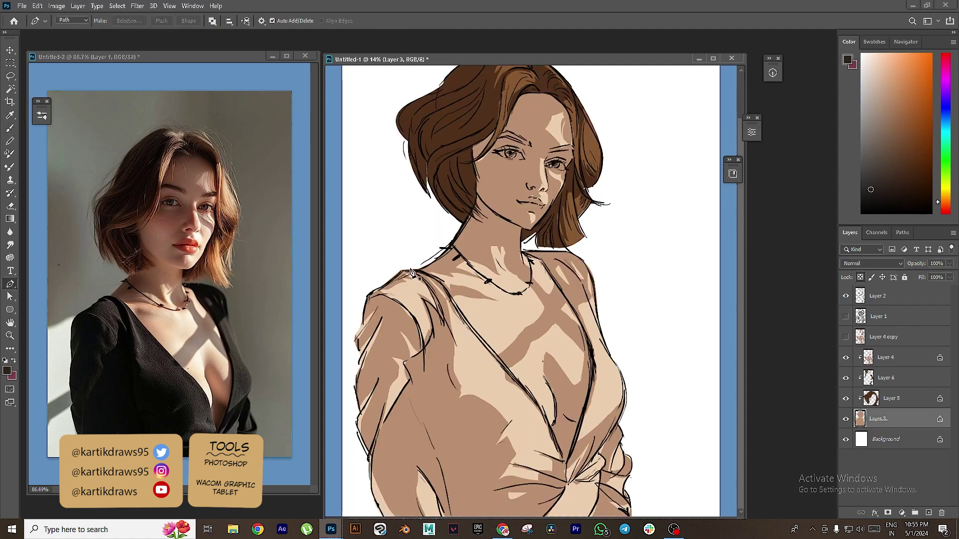
- Trace a Pen path loosely around the outside of the blouse, from the near shoulder around the torso to the neck
click(427, 265)
click(342, 331)
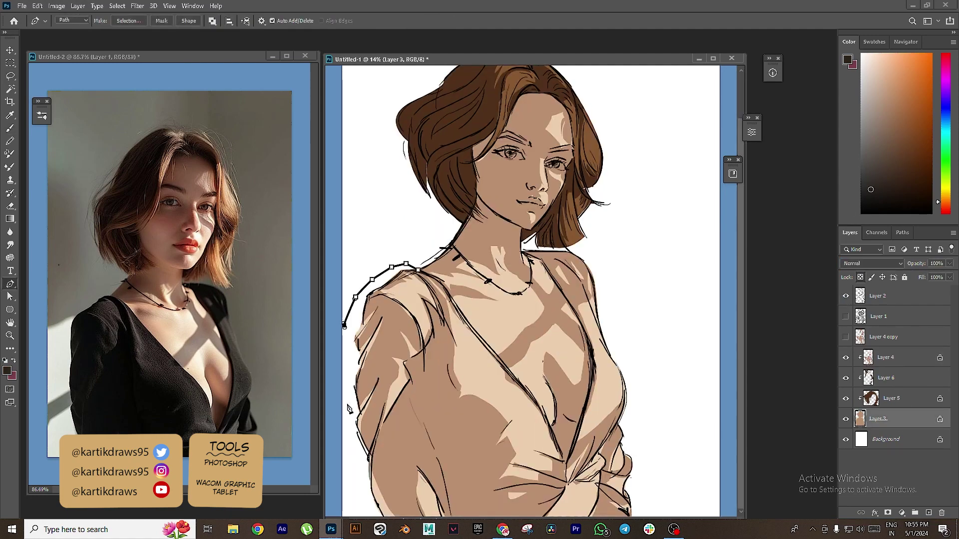
click(346, 508)
click(636, 360)
click(578, 294)
click(550, 291)
click(488, 290)
- Close the blouse path along both edges of the V neckline back to the near shoulder
drag(517, 294, 518, 314)
click(467, 297)
click(507, 315)
drag(553, 432, 554, 270)
drag(598, 292, 607, 324)
drag(624, 295, 613, 291)
drag(576, 438, 529, 538)
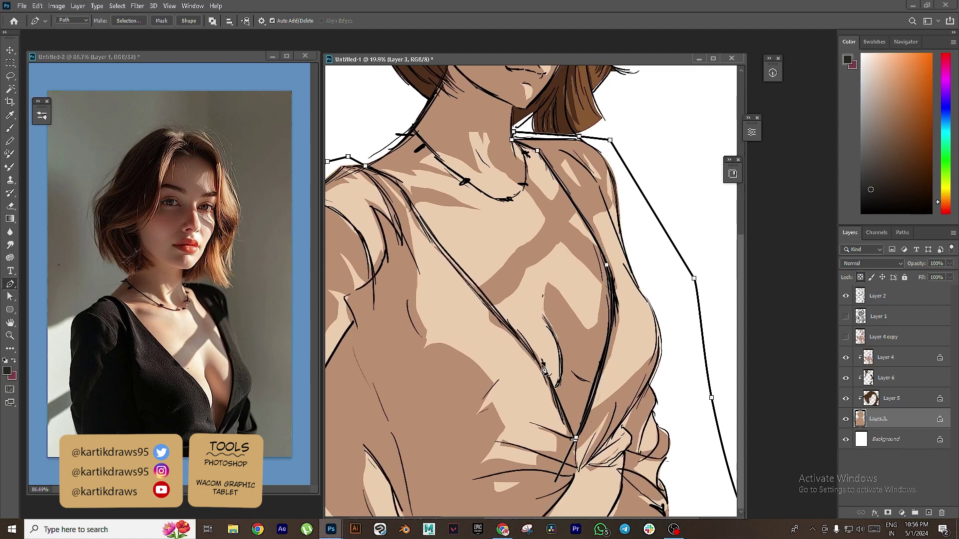
drag(462, 274, 450, 259)
click(399, 189)
click(365, 166)
- Convert the blouse path to a selection, fill it with dark grey on a new layer and deselect
key(ctrl+Return)
click(929, 513)
scroll(543, 350, down, 4)
key(alt+BackSpace)
key(ctrl+d)
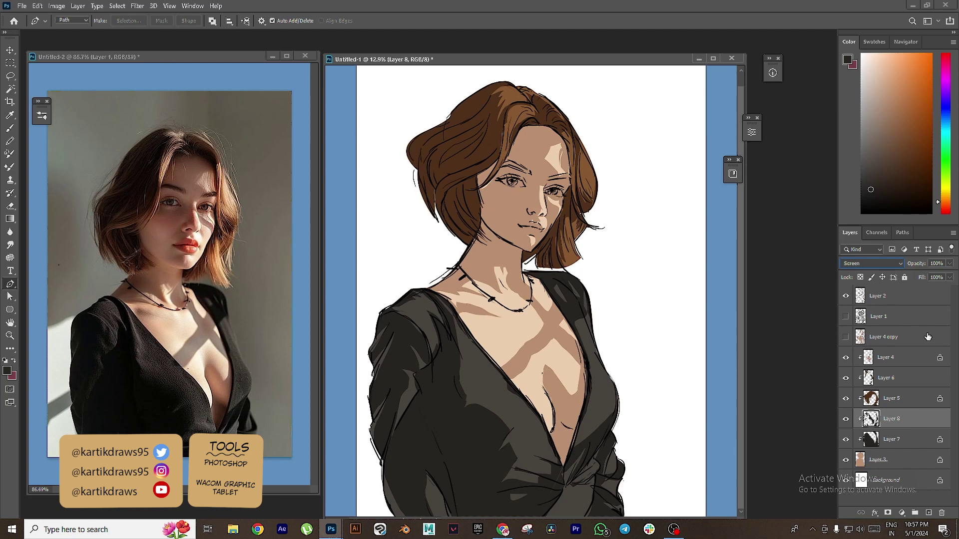
- Lasso the shadow shapes across the hair's base colour layer, on both sides of the head and along the parting
drag(499, 204, 539, 206)
key(l)
ctrl+click(438, 220)
mouse_move(458, 174)
mouse_down()
mouse_move(432, 217)
mouse_move(460, 176)
mouse_move(486, 204)
mouse_up()
drag(510, 116, 425, 243)
drag(524, 142, 519, 107)
mouse_move(495, 91)
mouse_down()
mouse_move(465, 109)
mouse_move(488, 102)
mouse_up()
mouse_move(605, 128)
mouse_down()
mouse_move(576, 147)
mouse_move(648, 131)
mouse_move(621, 133)
mouse_up()
mouse_move(661, 235)
mouse_down()
mouse_move(647, 318)
mouse_move(574, 375)
mouse_move(658, 234)
mouse_up()
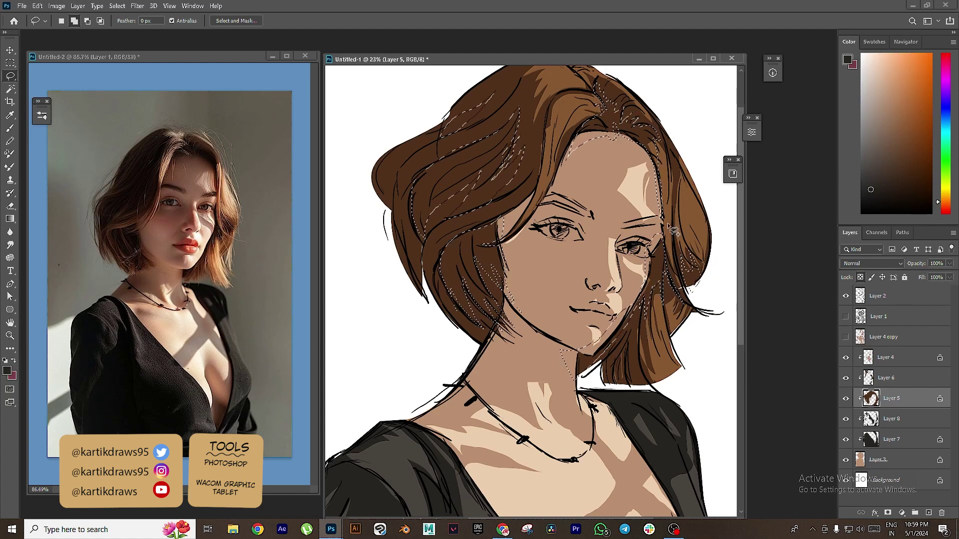
drag(543, 317, 517, 315)
- Copy the selected hair areas to a new layer and set its blend mode to Multiply
key(ctrl+j)
click(882, 264)
click(847, 298)
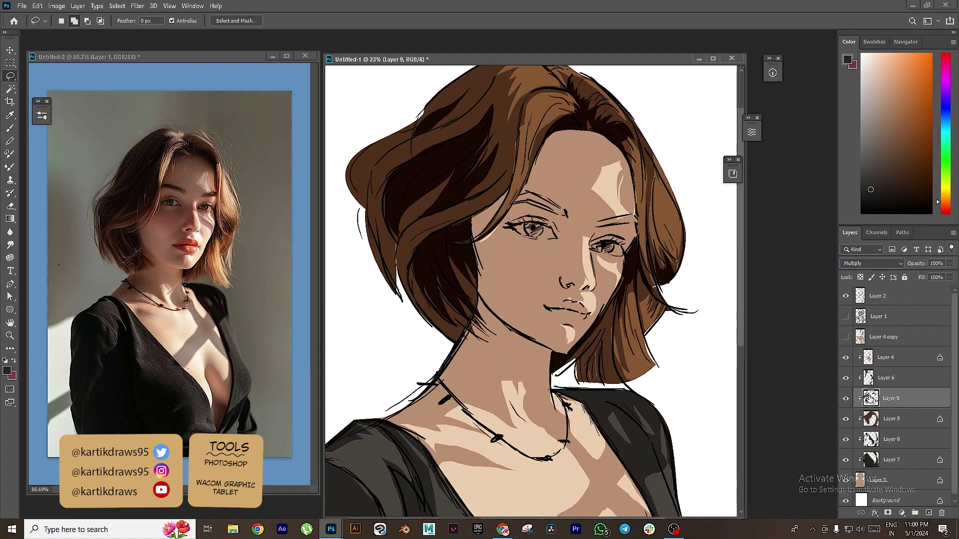
- Darken the blouse's base colour layer with Hue/Saturation, setting the lightness to -66
drag(524, 435, 542, 194)
drag(446, 412, 415, 412)
ctrl+click(437, 331)
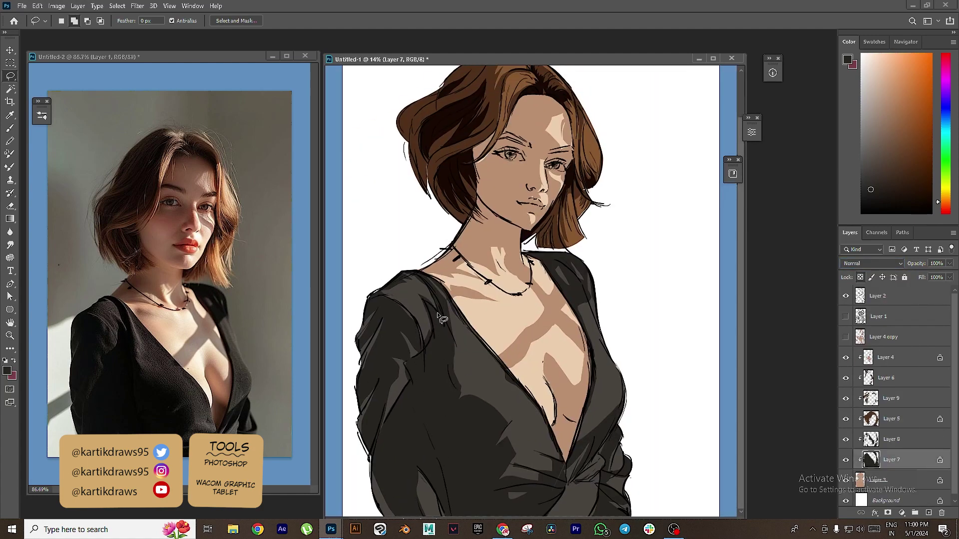
drag(375, 450, 425, 520)
key(ctrl+d)
key(ctrl+u)
drag(816, 440, 777, 439)
click(927, 340)
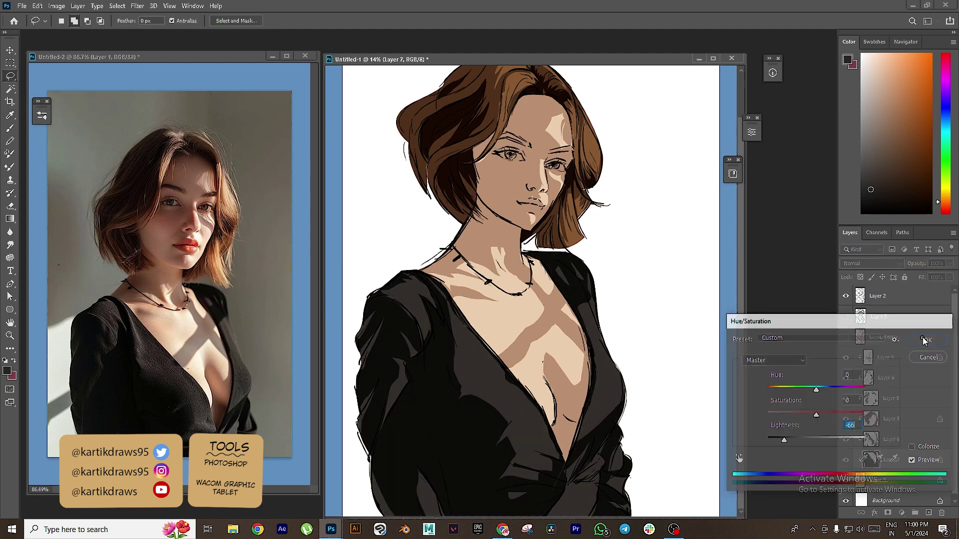
click(891, 439)
key(b)
key(alt+BackSpace)
key(ctrl+z)
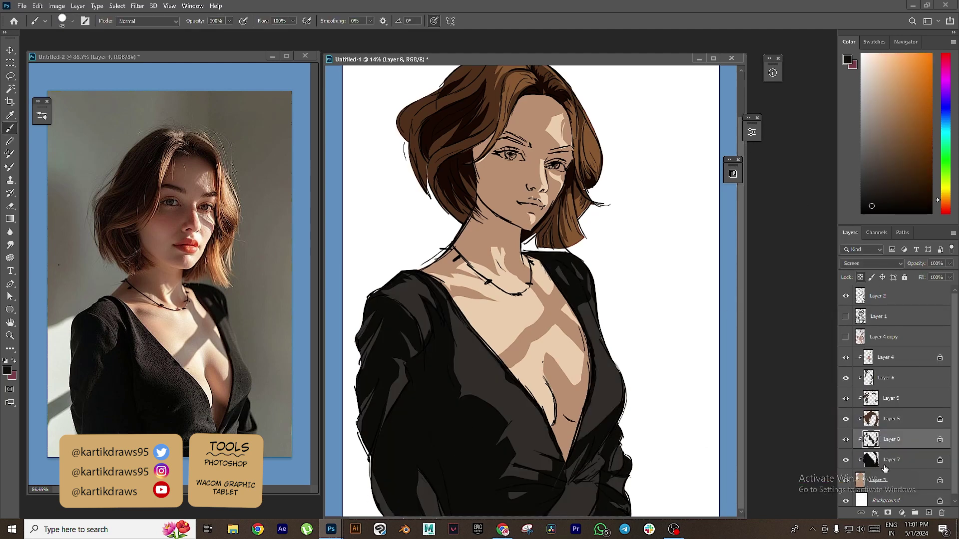
- Lasso shadow shapes on the skin base layer along the hairline, the side of the face and the jaw
click(884, 475)
key(l)
drag(426, 220, 461, 220)
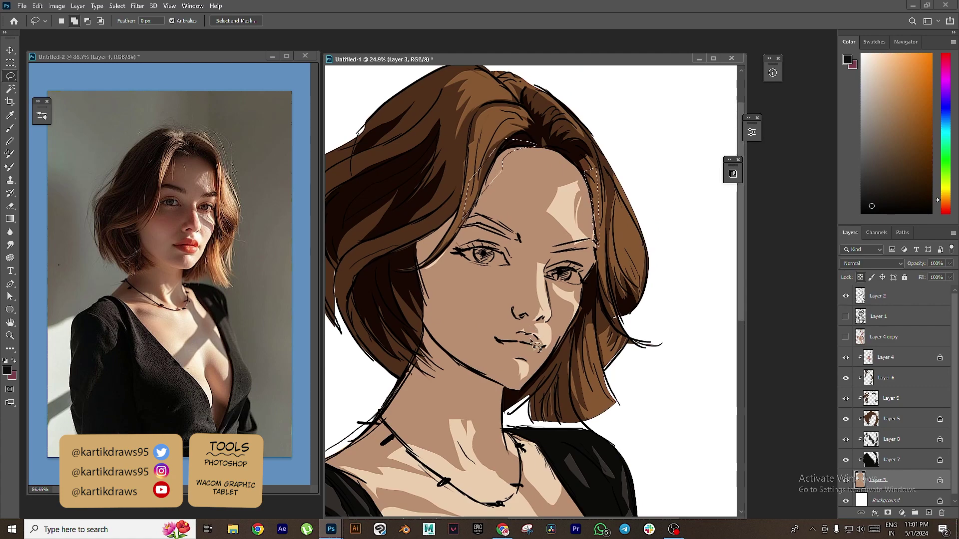
drag(471, 449, 510, 450)
drag(400, 204, 379, 204)
drag(374, 144, 430, 247)
drag(529, 183, 537, 183)
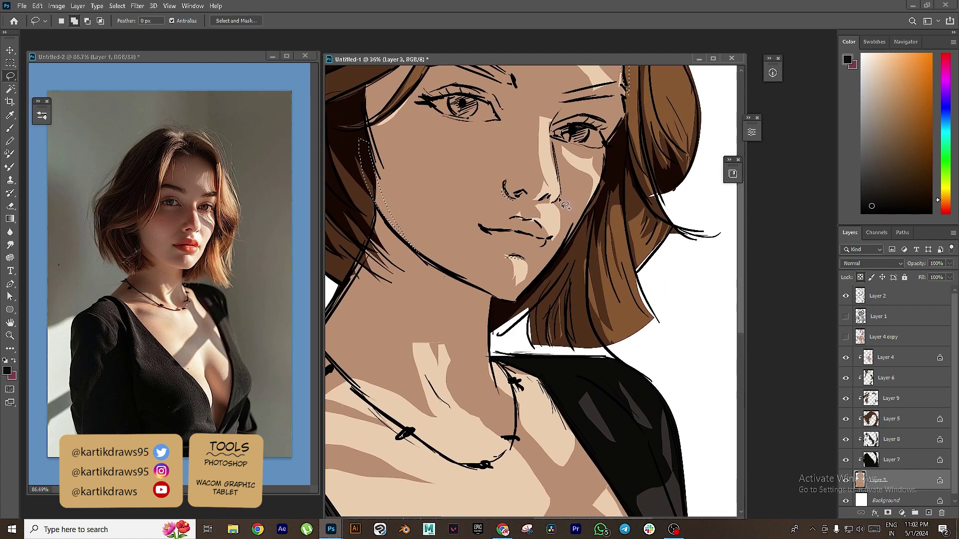
- Add shadow shapes along the far edge of the V neckline and its lower point to the skin selection
scroll(560, 200, down, 2)
scroll(527, 221, down, 4)
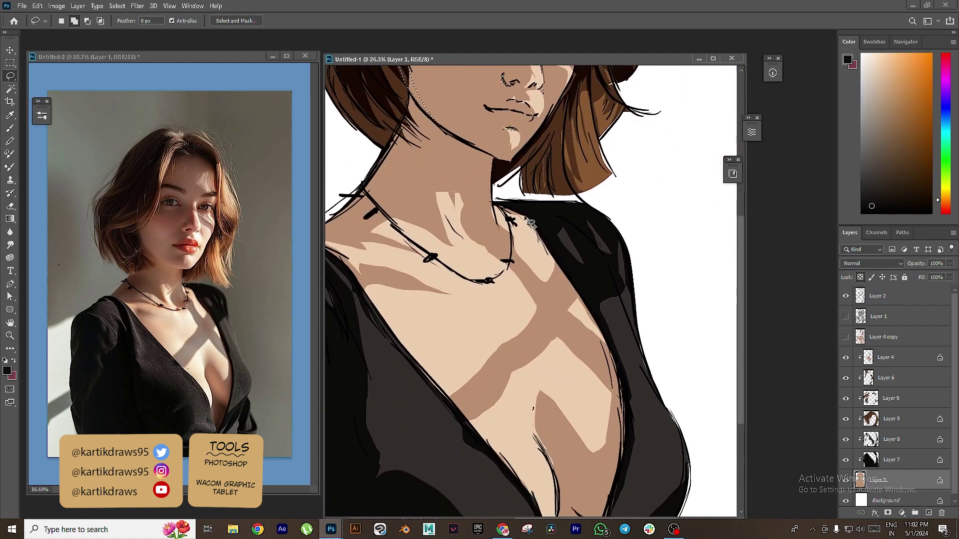
drag(588, 297, 585, 417)
scroll(585, 349, down, 2)
drag(543, 476, 543, 514)
scroll(549, 424, down, 5)
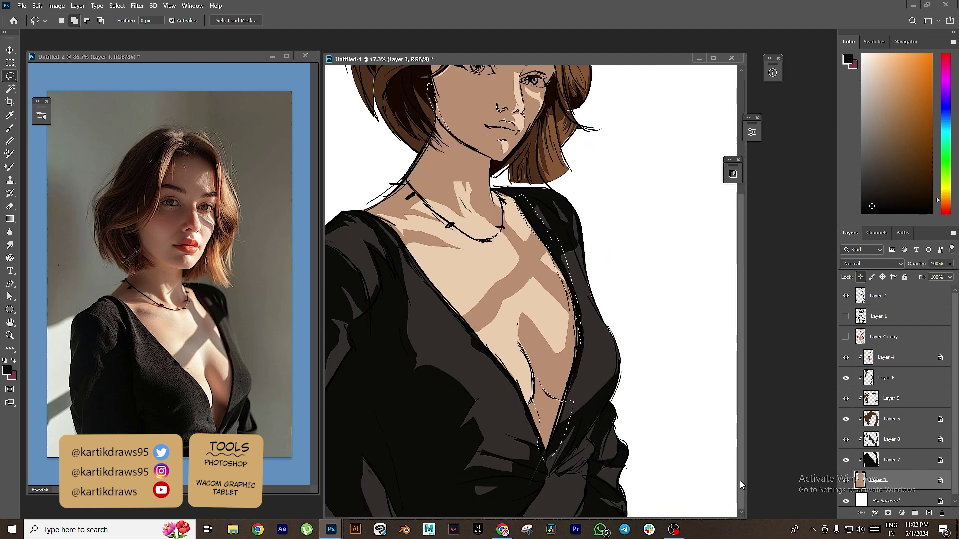
- Copy the selected skin areas to a new layer, change its blend mode to make them shadows, and reselect the skin base layer
key(ctrl+j)
click(865, 264)
click(849, 301)
click(883, 501)
- Fill the selected eyebrows with dark brown on the skin base layer and deselect
scroll(554, 193, up, 3)
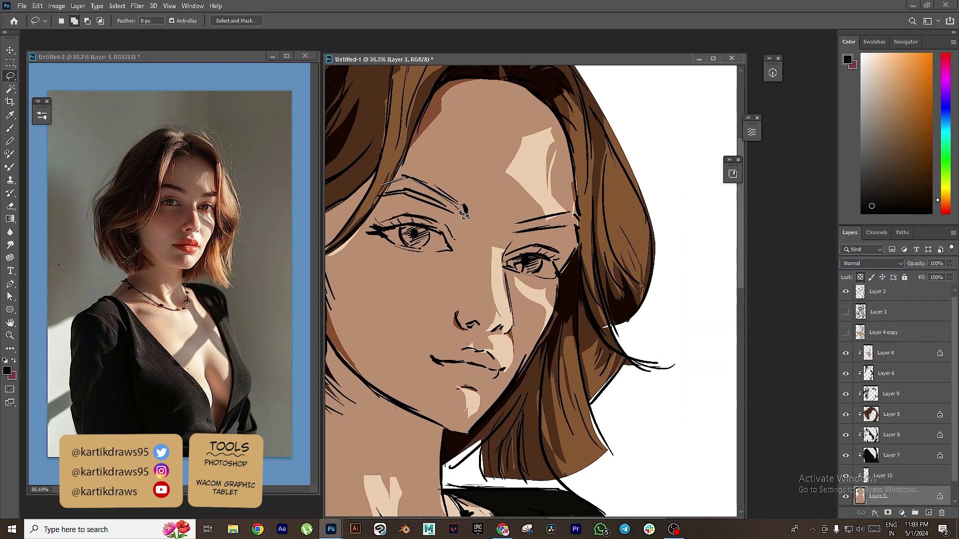
key(ctrl+u)
drag(816, 438, 779, 439)
click(926, 356)
key(alt+BackSpace)
key(ctrl+d)
- Lasso the small shadow shapes around the facial features on the skin layer, darken them with Hue/Saturation and deselect
scroll(399, 227, up, 3)
mouse_move(380, 213)
mouse_down()
mouse_move(437, 217)
mouse_move(384, 212)
mouse_up()
drag(603, 227, 544, 251)
drag(631, 388, 713, 364)
key(ctrl+u)
drag(815, 438, 779, 438)
key(ctrl+d)
click(845, 291)
click(845, 291)
- Lasso both eyes inside their outlines and lighten them to an off-white on a new layer with Hue/Saturation
drag(374, 173, 394, 177)
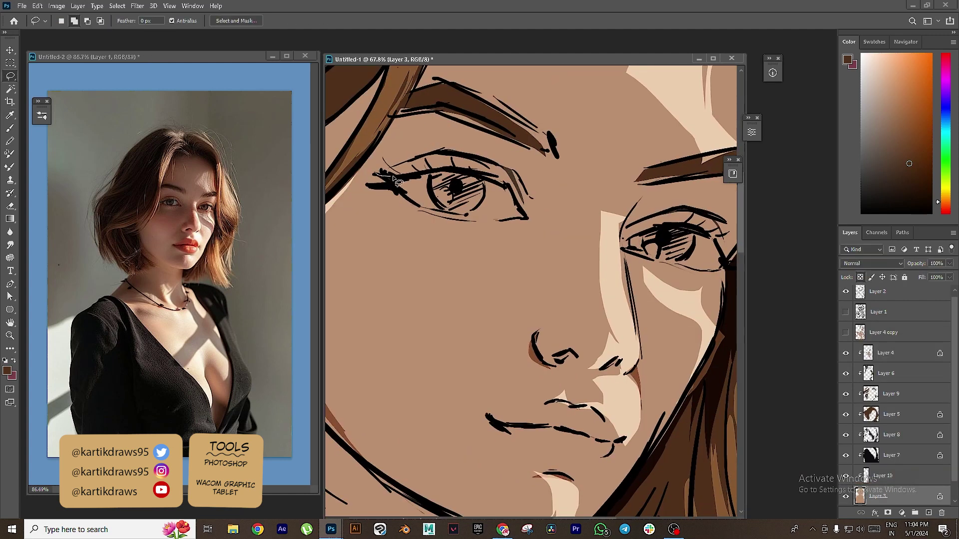
drag(520, 210, 380, 186)
drag(620, 240, 560, 226)
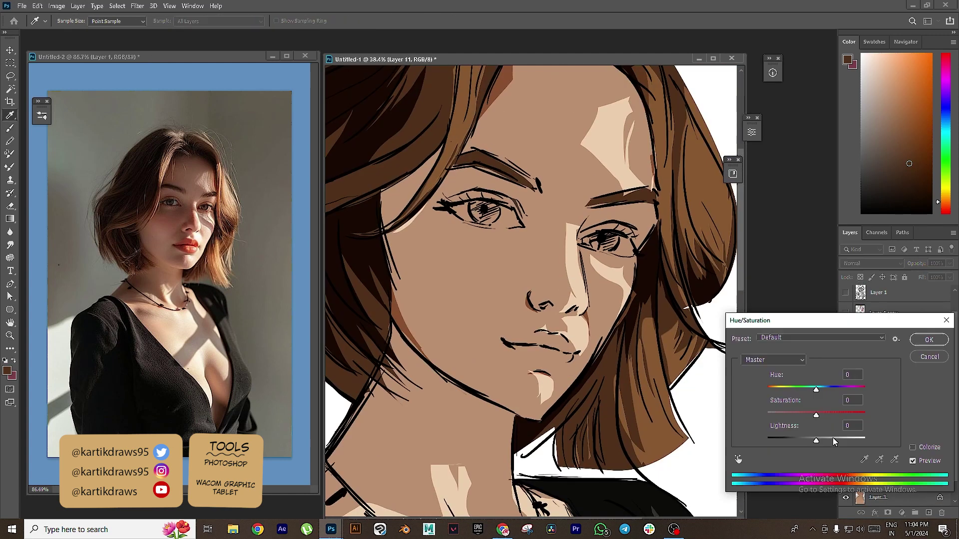
key(Return)
scroll(889, 425, down, 1)
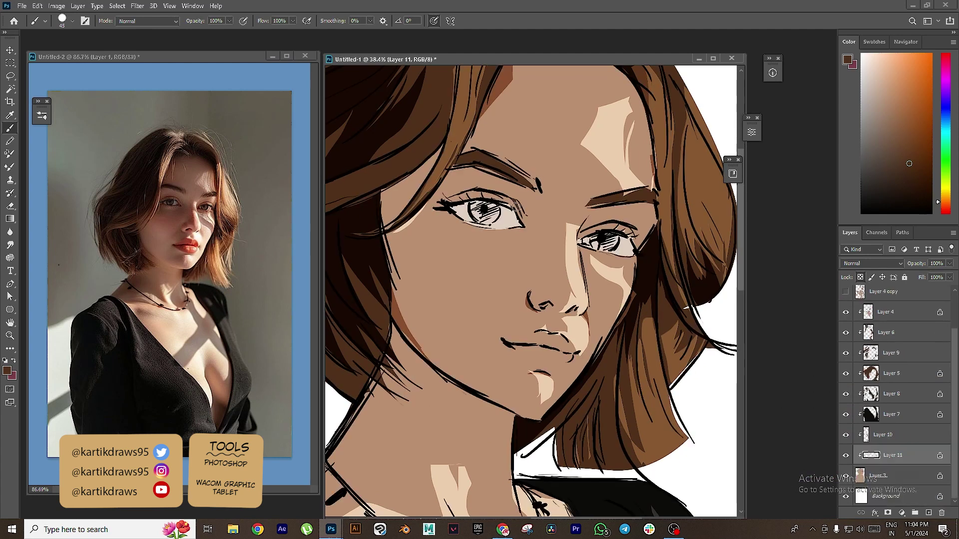
- Lasso both irises, copy them to a new layer and colour them dark grey, adjusting the tone with Hue/Saturation
scroll(470, 188, up, 5)
key(l)
click(846, 455)
click(846, 456)
drag(471, 223, 493, 272)
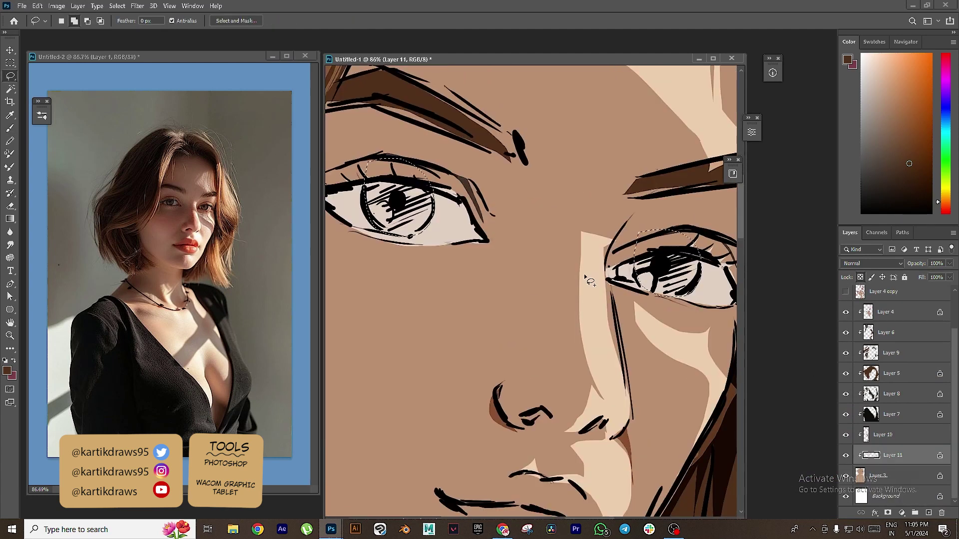
key(ctrl+j)
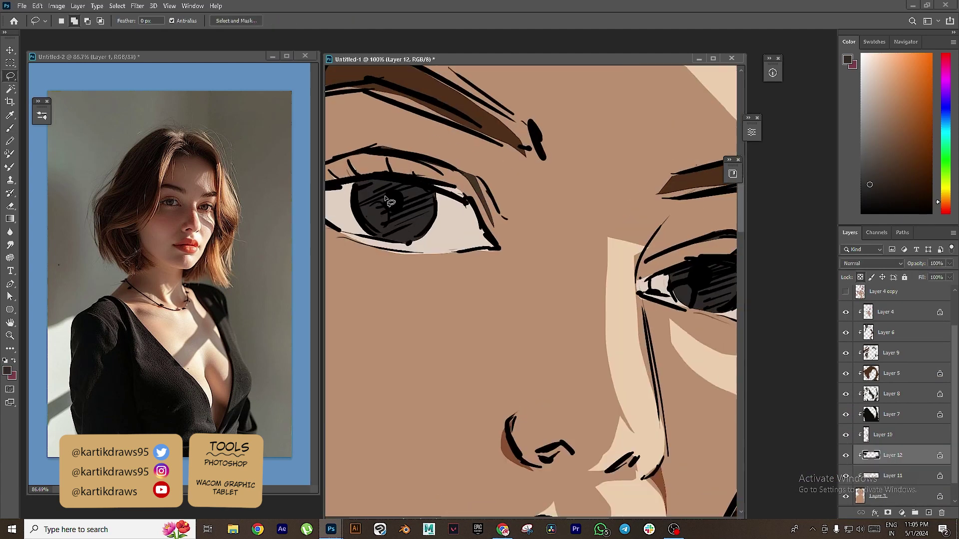
key(ctrl+u)
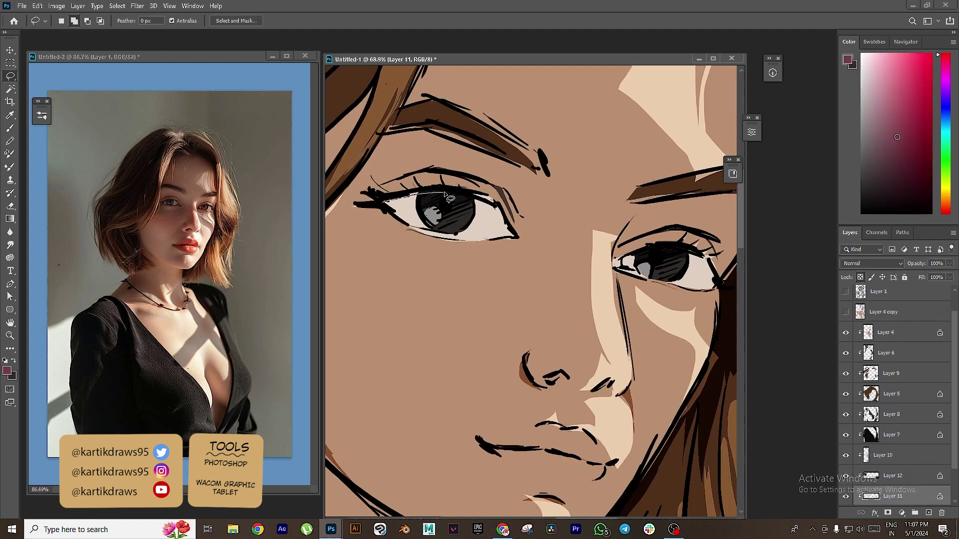
drag(464, 243, 464, 243)
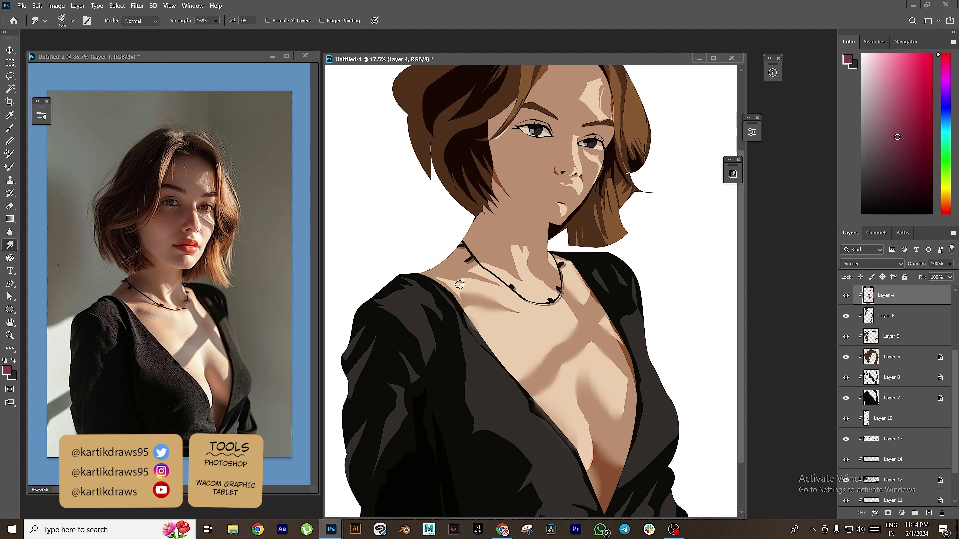
- Soften the edges of the skin's light shapes on the neck and face with the Smudge tool, reducing the brush size
drag(557, 214, 562, 205)
scroll(587, 206, up, 4)
key(bracketleft)
key(bracketleft)
key(bracketleft)
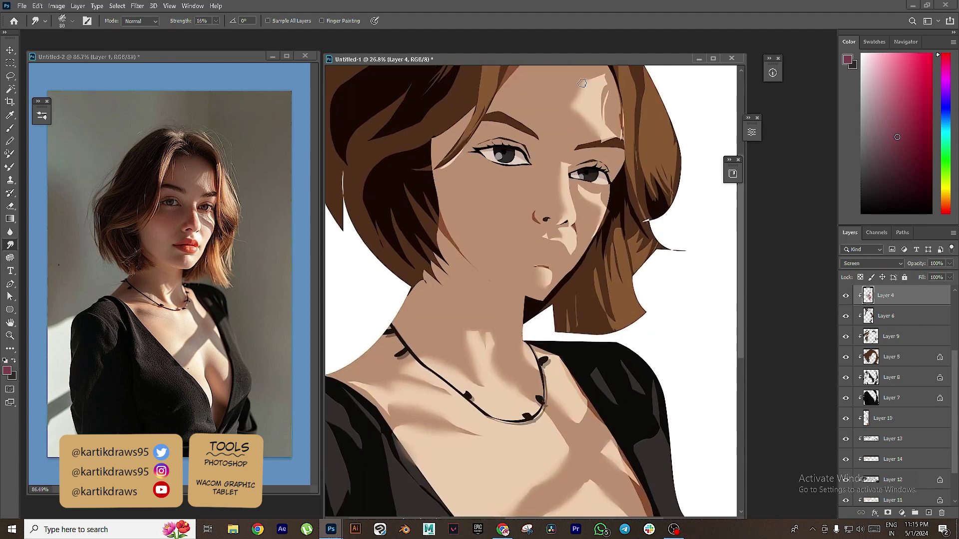
- Smudge the hard edges of the blouse's light shapes on their own layer
scroll(497, 344, down, 5)
click(908, 377)
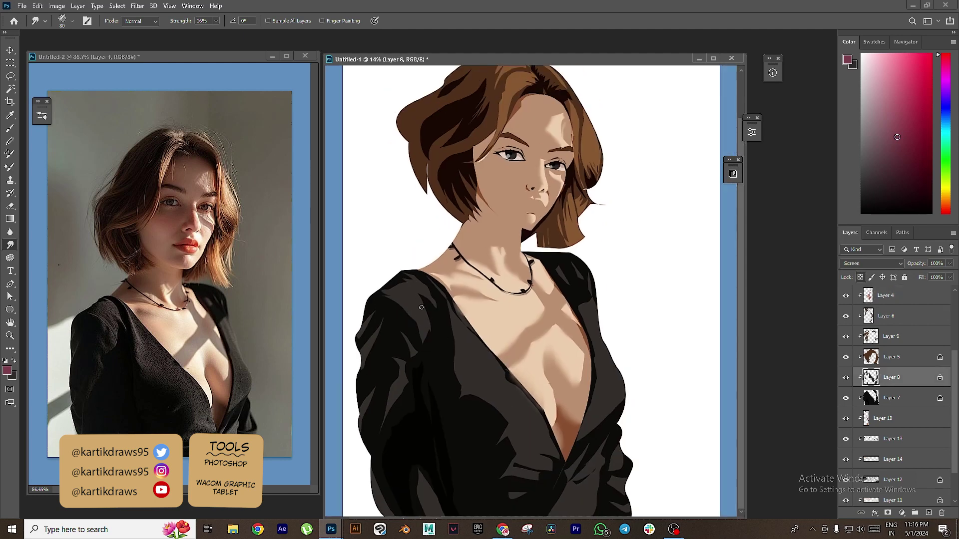
click(909, 398)
ctrl+click(426, 313)
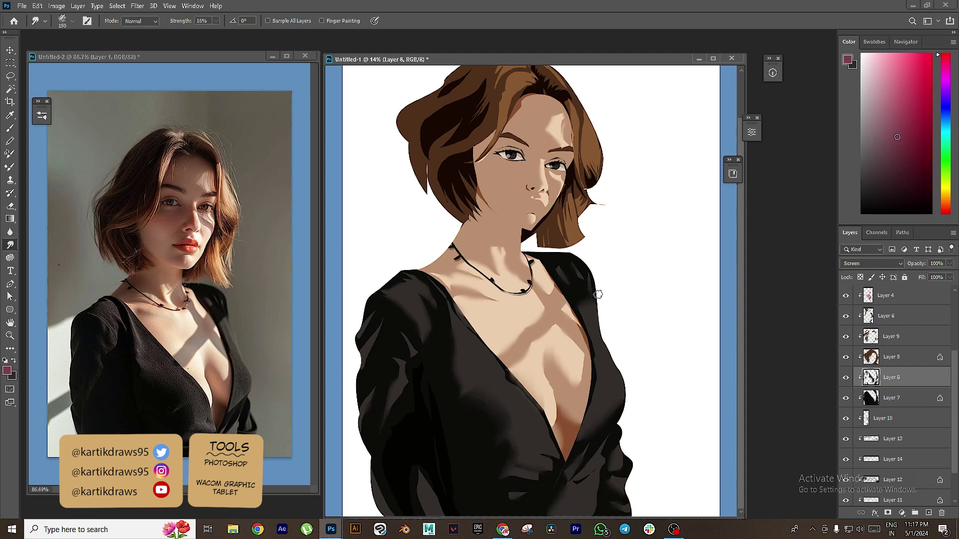
drag(597, 294, 597, 343)
- Select the hair's light layer and choose a 100 px textured brush tip for the Smudge tool
ctrl+click(503, 131)
click(73, 21)
click(75, 165)
drag(488, 104, 529, 106)
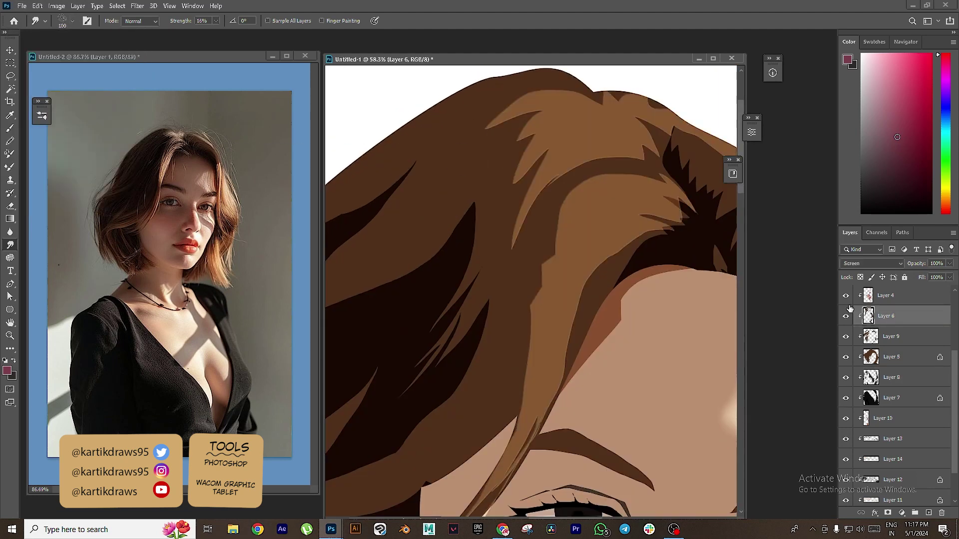
drag(556, 157, 506, 177)
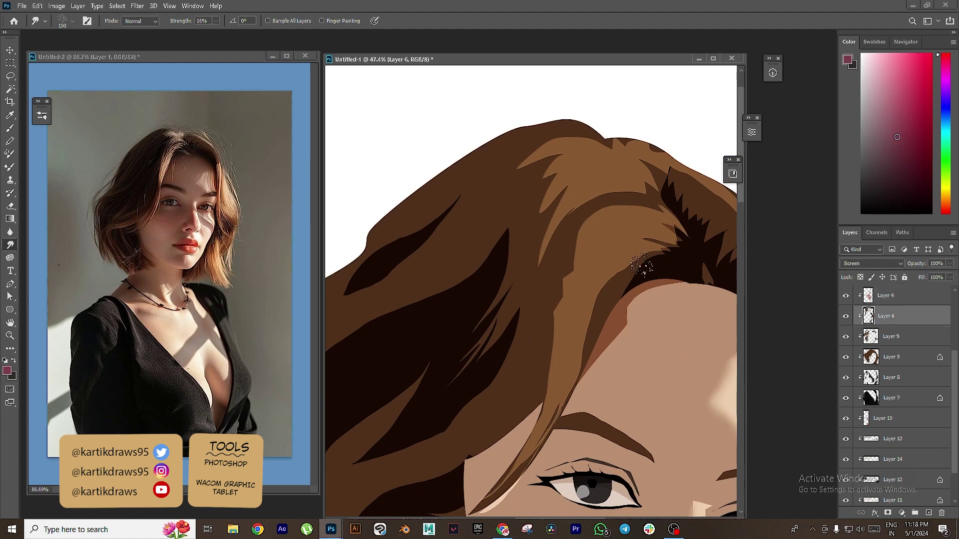
- Hide the hair's light layer, sample the base brown with the Brush tool and unlock the hair base layer's transparency
click(845, 418)
drag(612, 139, 562, 139)
ctrl+click(576, 205)
key(b)
alt+click(576, 205)
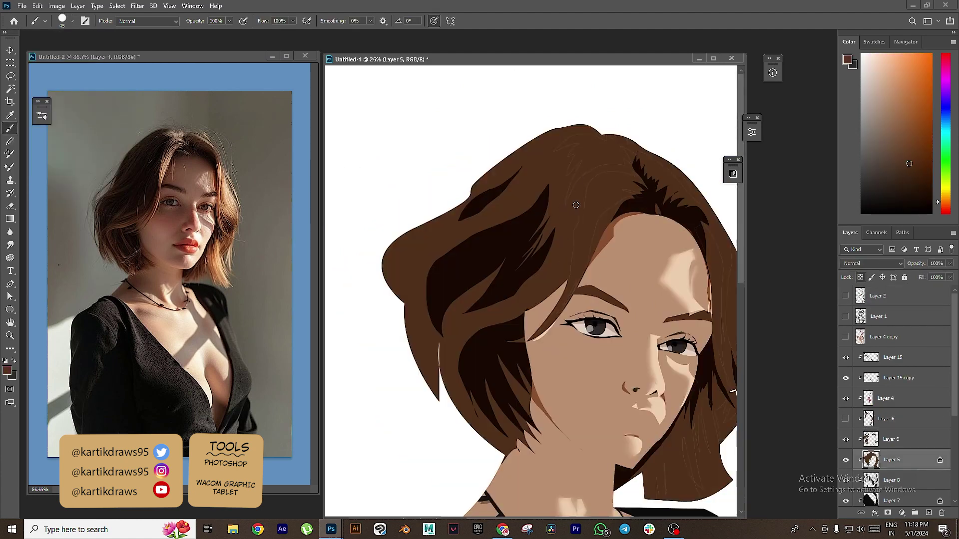
drag(575, 206, 619, 205)
key(/)
- Erase the thin leftover outlines over the hair on the skin's light layer
click(860, 399)
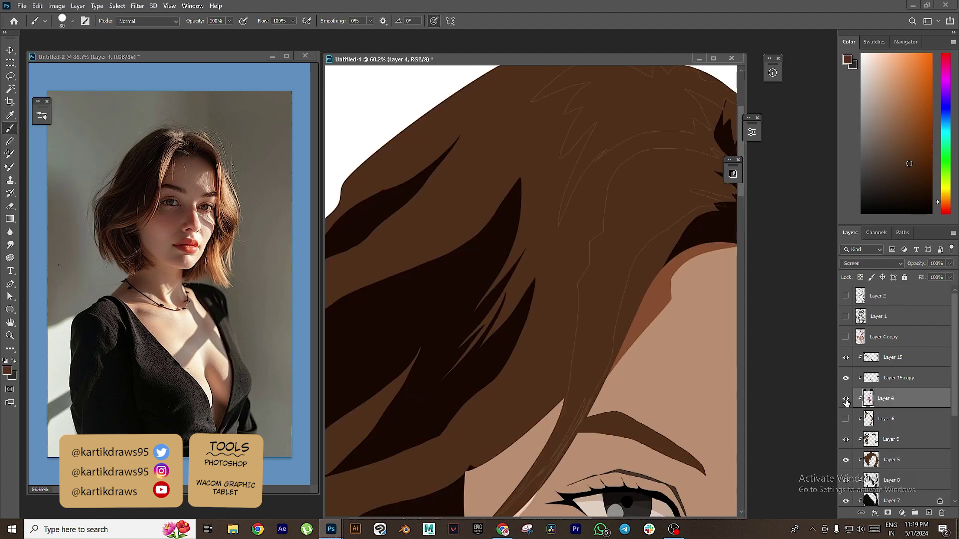
drag(565, 135, 516, 135)
key(e)
scroll(584, 165, up, 2)
drag(709, 245, 565, 155)
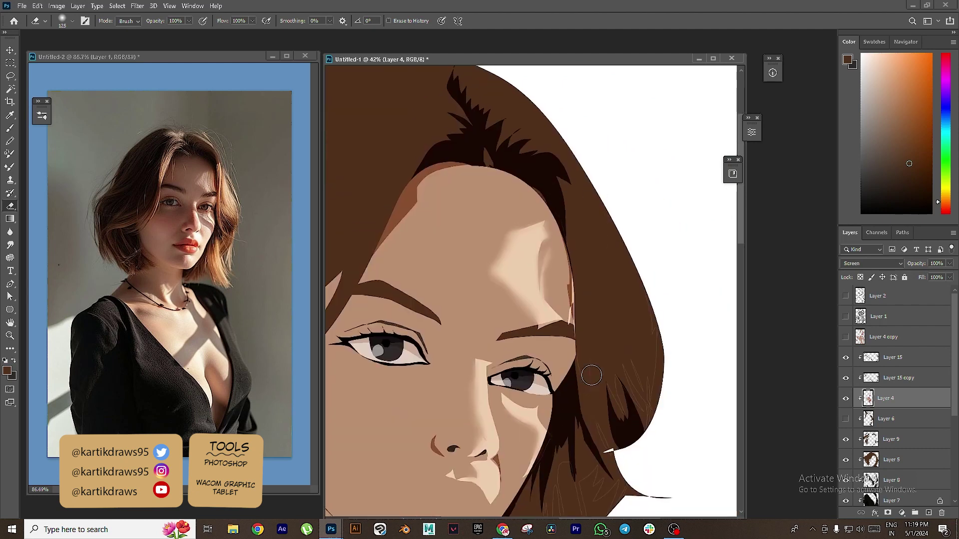
drag(593, 374, 647, 192)
- Show the hair's light layer again and make it active with nothing selected
click(845, 418)
drag(649, 349, 599, 349)
click(845, 419)
click(845, 418)
click(867, 418)
ctrl+click(868, 418)
key(ctrl+d)
- Choose a textured 150 px brush and paint brown strands into the hair's light shapes around the crown
key(b)
click(42, 115)
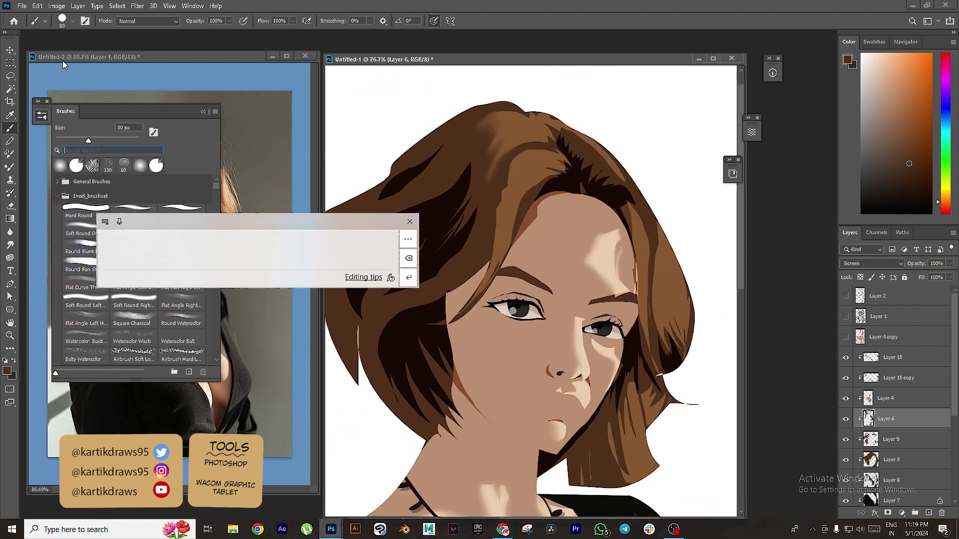
click(42, 116)
mouse_move(487, 120)
mouse_down()
mouse_move(462, 131)
mouse_move(413, 194)
mouse_up()
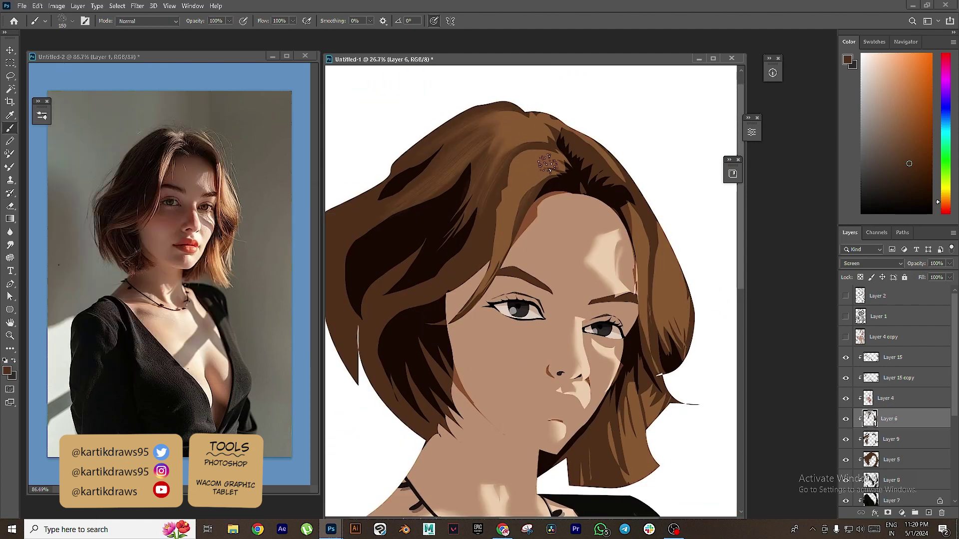
- Paint textured brown strands over the edges of the hair's shadow layer on both sides of the face
scroll(499, 131, down, 2)
ctrl+click(415, 241)
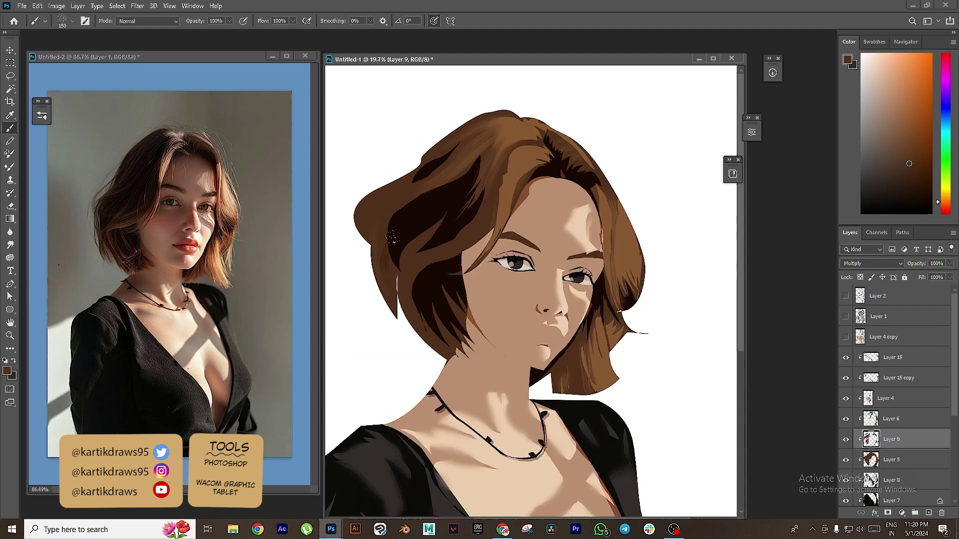
drag(448, 216, 410, 285)
mouse_move(432, 308)
mouse_down()
mouse_move(460, 344)
mouse_move(474, 340)
mouse_up()
drag(579, 164, 599, 173)
drag(626, 270, 634, 297)
drag(589, 317, 569, 375)
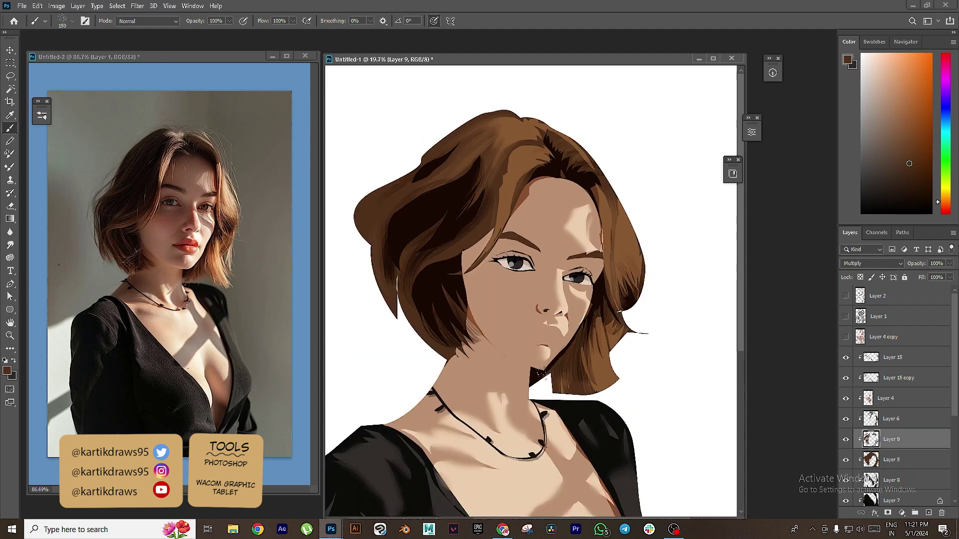
- Pick a hair brush preset and paint fine strands through the upper hair on the shadow layer
click(42, 116)
click(133, 197)
drag(445, 170, 486, 157)
- Sample a lighter hair brown and paint fine stray hairs outside the hair silhouette on the base layer
alt+click(516, 167)
ctrl+click(376, 214)
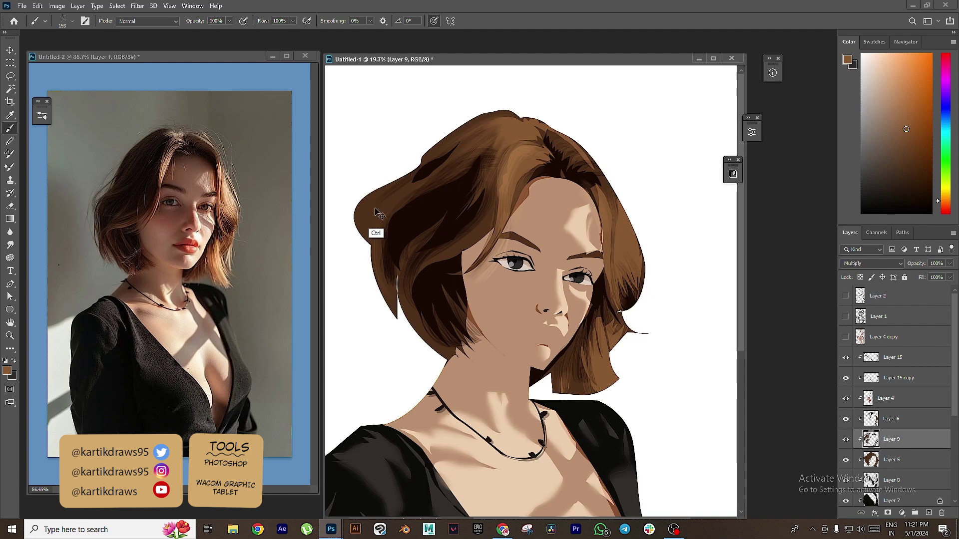
ctrl+click(375, 217)
ctrl+click(374, 210)
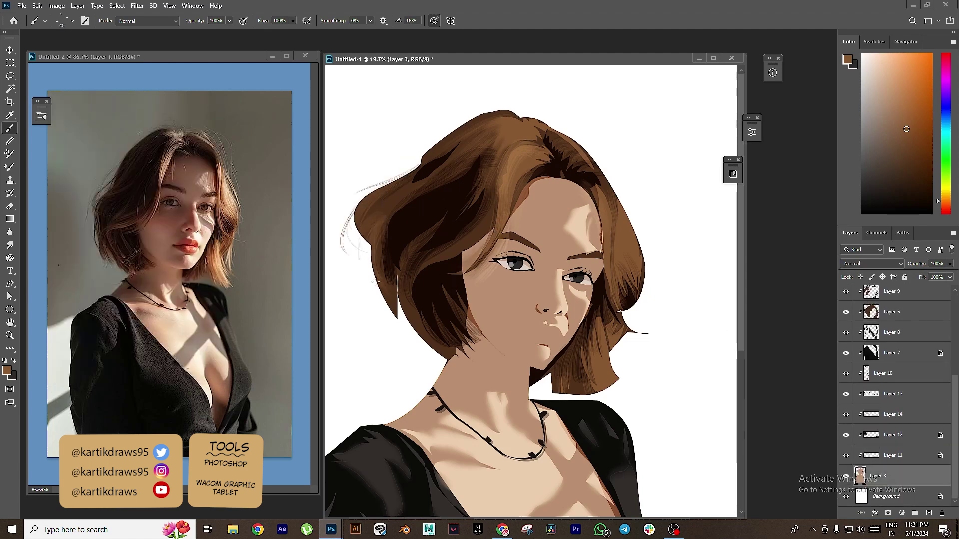
drag(356, 235, 376, 291)
drag(397, 316, 418, 350)
drag(436, 132, 493, 111)
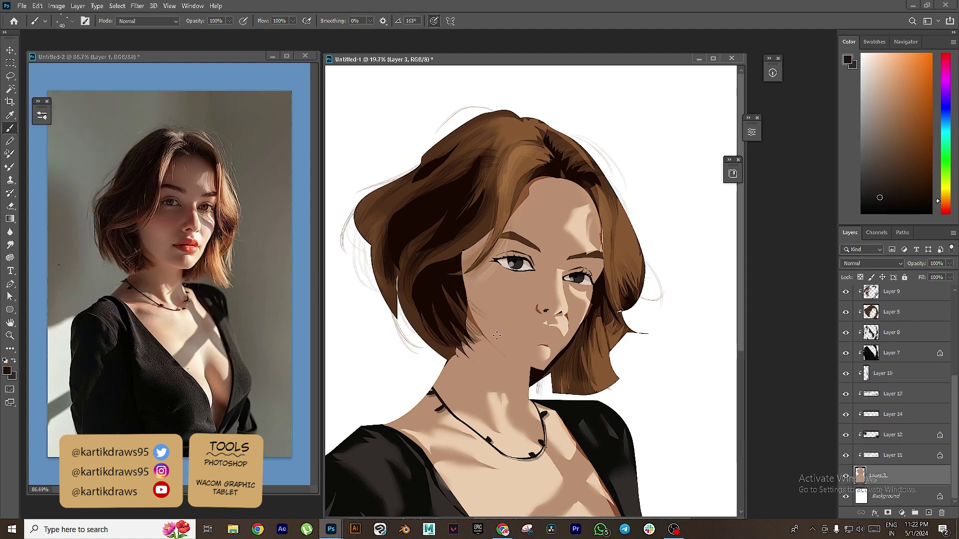
- Fill the lips with dark crimson on a new layer and lasso the dark parting line between them
key(l)
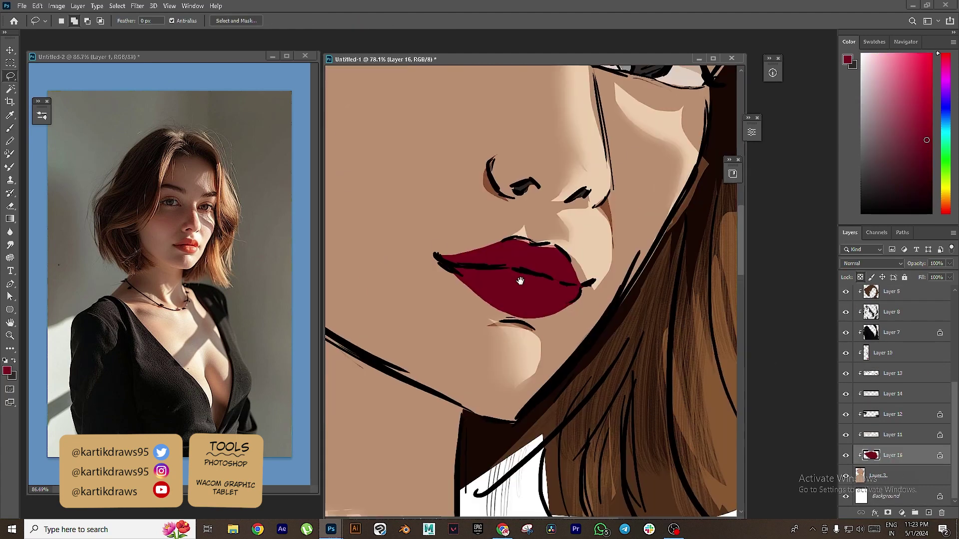
drag(425, 242, 450, 268)
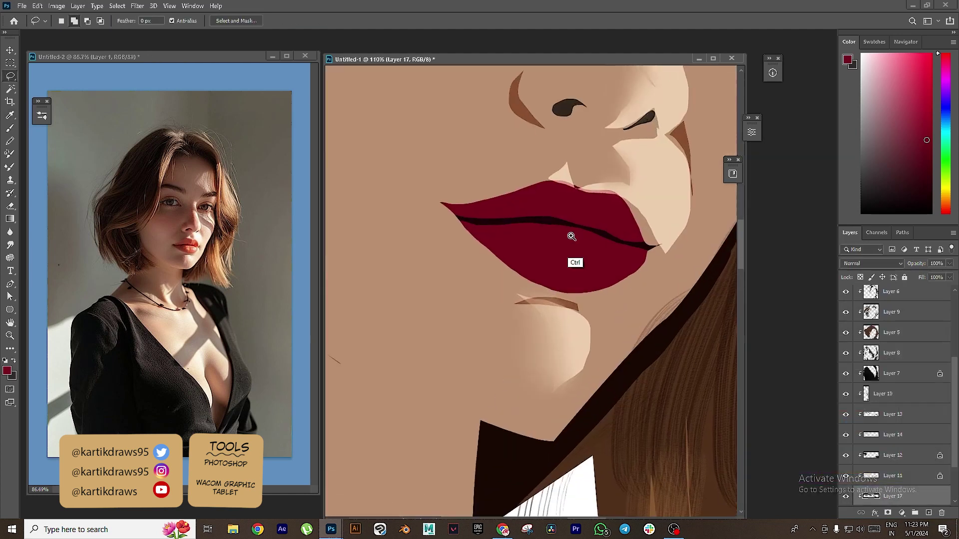
- Pick a brush preset and roughen the edges of the dark parting line between the lips
key(b)
click(42, 116)
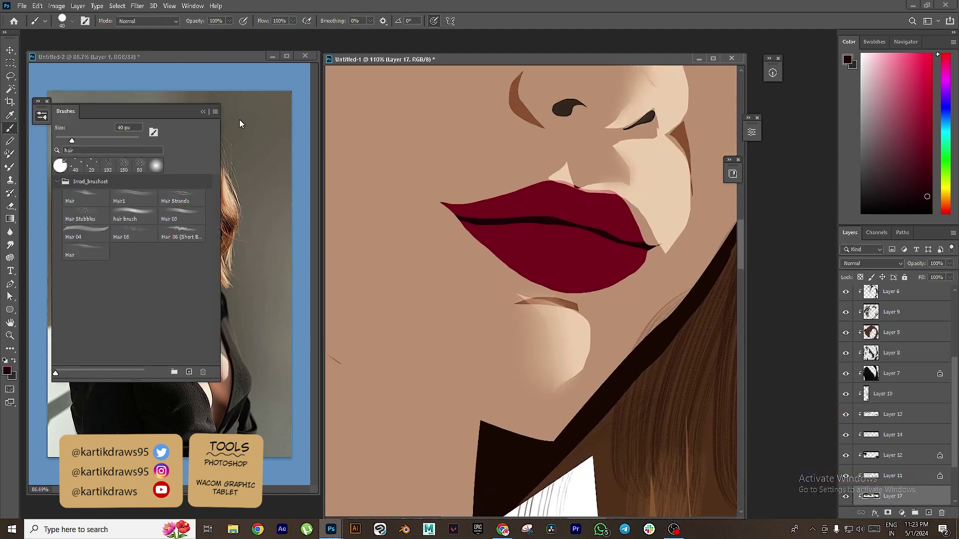
click(216, 104)
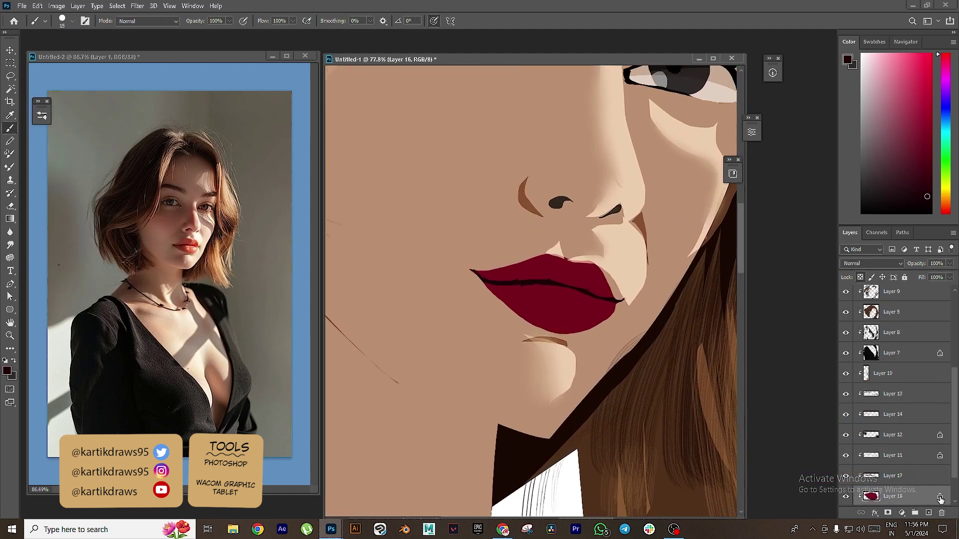
- Smudge the outer edges of the upper and lower lips so the crimson blends softly into the skin
click(10, 245)
scroll(538, 264, up, 3)
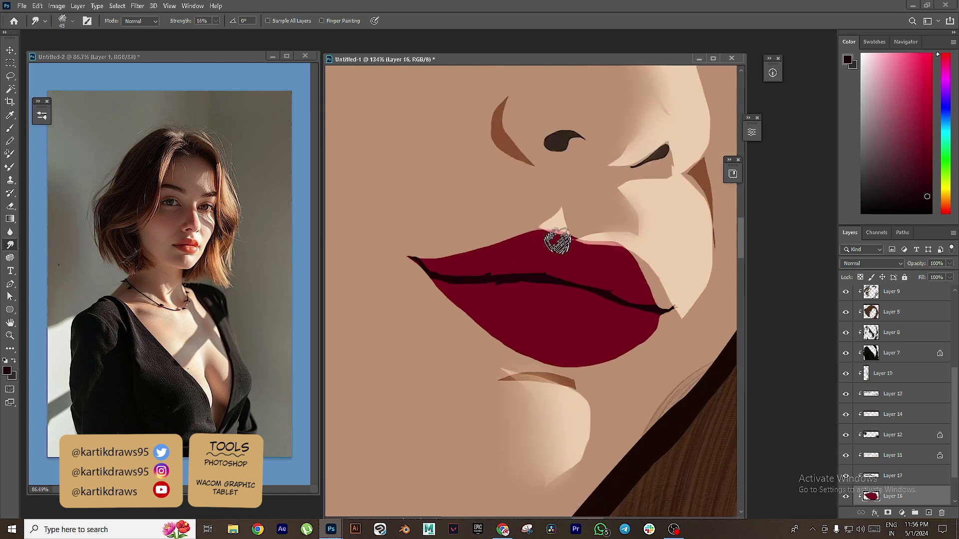
mouse_move(477, 254)
mouse_down()
mouse_move(508, 242)
mouse_move(437, 262)
mouse_move(556, 238)
mouse_move(618, 252)
mouse_move(562, 250)
mouse_up()
mouse_move(444, 278)
mouse_down()
mouse_move(476, 326)
mouse_move(469, 315)
mouse_move(576, 368)
mouse_move(658, 325)
mouse_move(621, 341)
mouse_move(437, 274)
mouse_move(653, 310)
mouse_up()
- Lasso jagged highlight shapes on both lips, copy them to a new clipped layer, and set its blend mode to Screen
key(l)
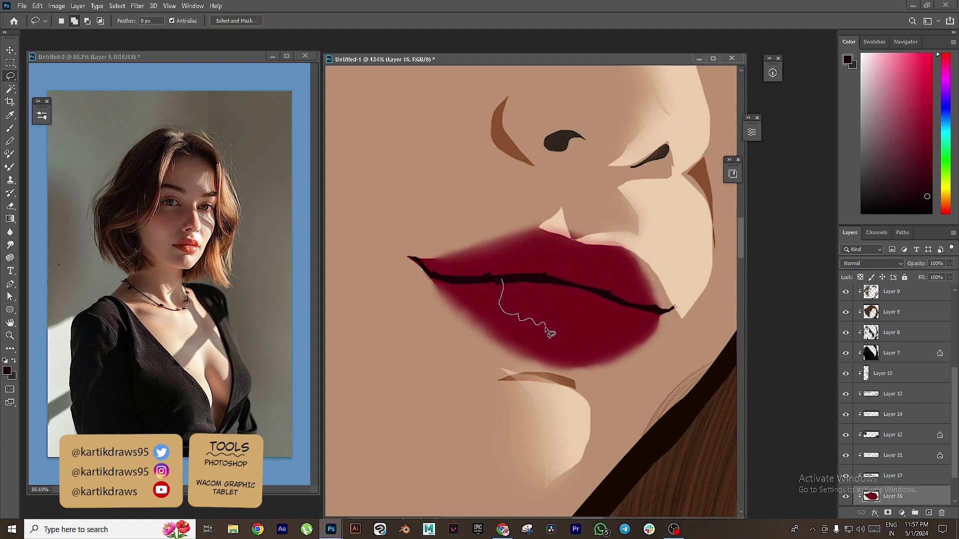
mouse_move(632, 312)
mouse_down()
mouse_move(517, 280)
mouse_move(553, 271)
mouse_move(583, 235)
mouse_up()
drag(565, 285, 541, 275)
key(ctrl+j)
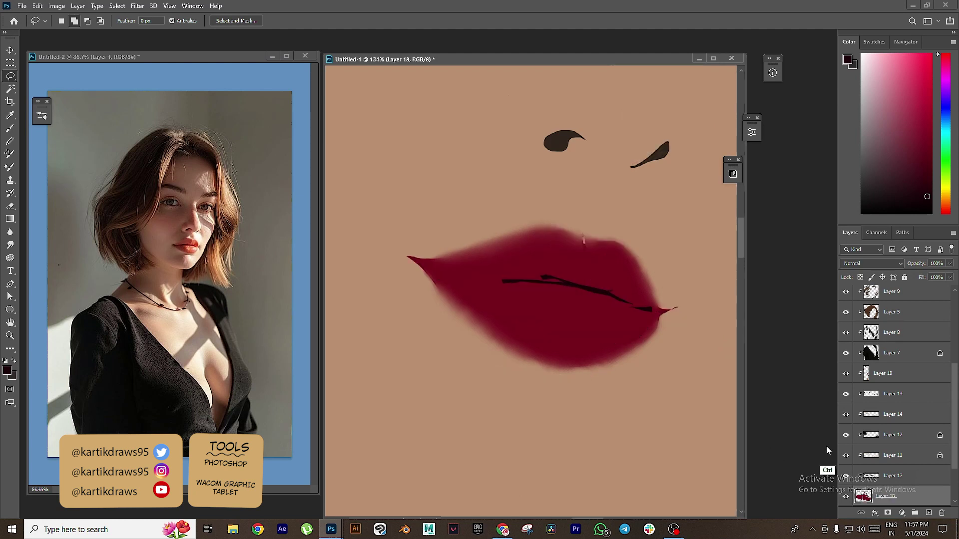
scroll(863, 478, down, 1)
alt+click(862, 479)
click(869, 263)
click(855, 348)
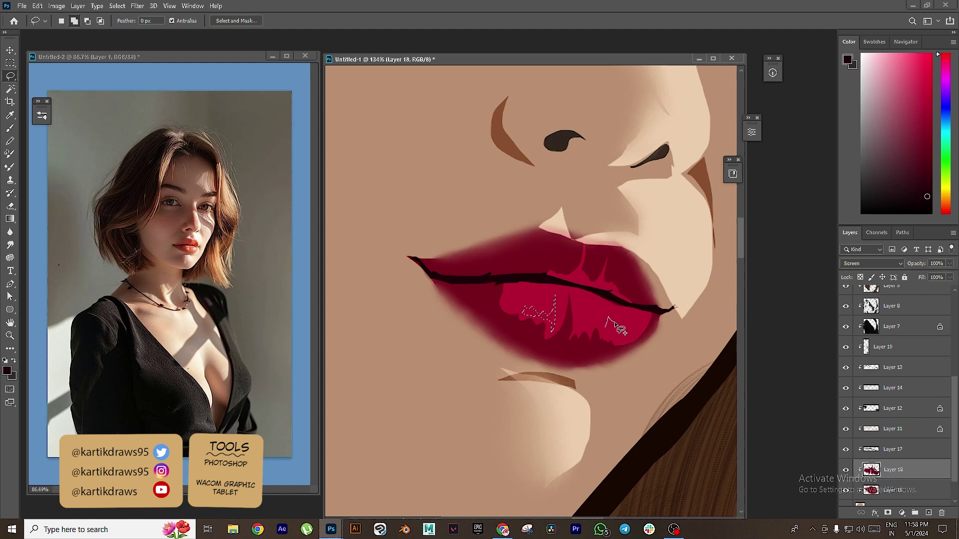
- Lasso smaller highlight shapes inside the lip highlights and copy them to another clipped Screen layer
key(ctrl+j)
alt+click(868, 480)
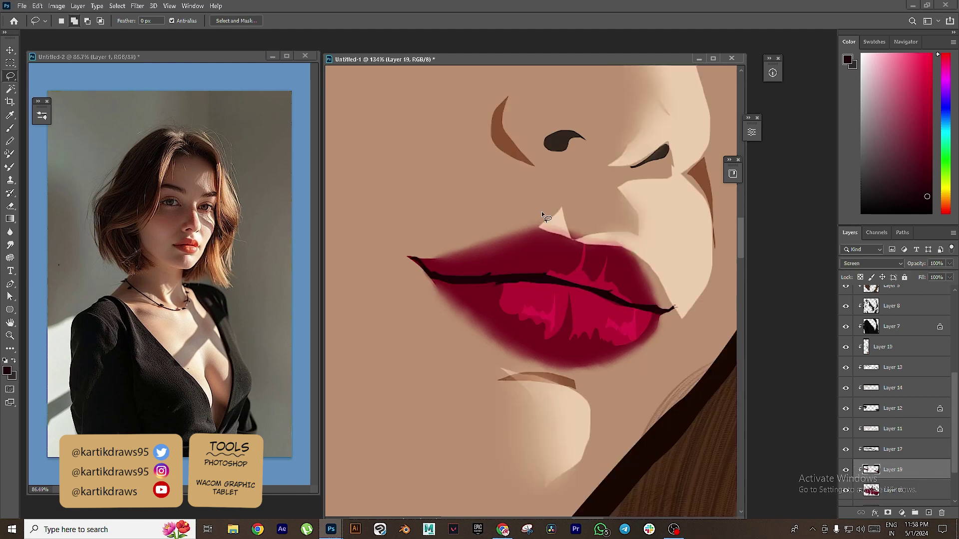
mouse_move(586, 288)
mouse_down()
mouse_move(505, 299)
mouse_move(577, 292)
mouse_move(580, 314)
mouse_up()
- Smudge both lip highlight layers and the dark parting line so their hard edges blend together
click(10, 244)
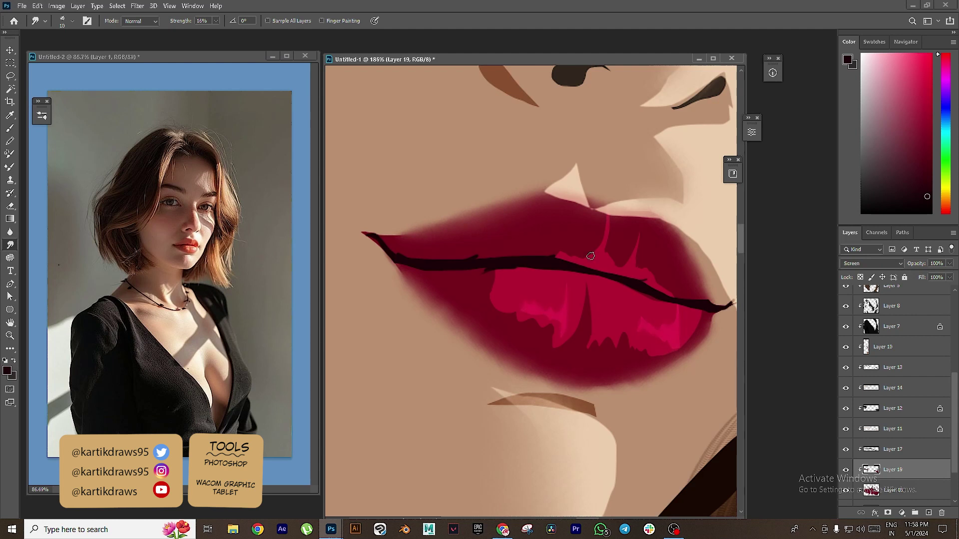
key(alt+bracketleft)
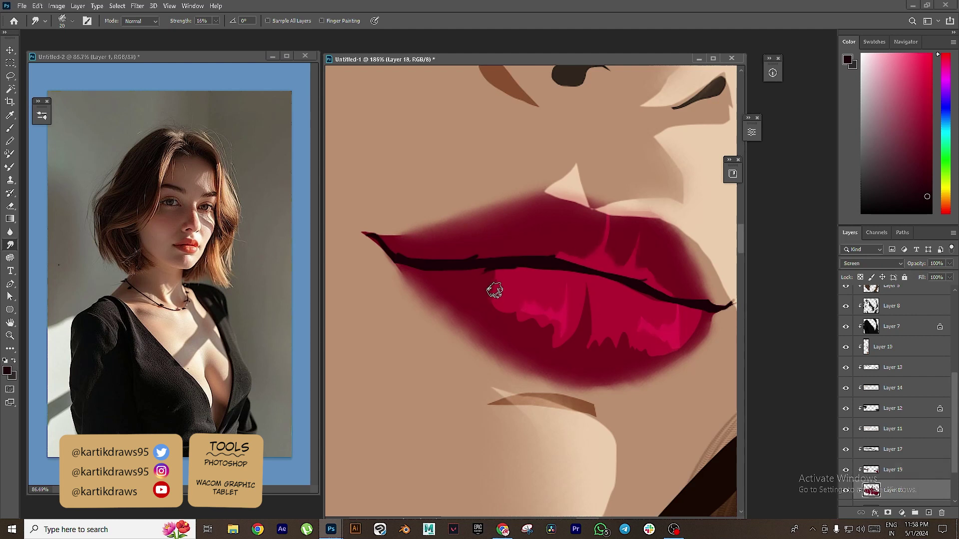
drag(590, 341, 664, 343)
ctrl+click(457, 265)
mouse_move(475, 258)
mouse_down()
mouse_move(535, 254)
mouse_move(397, 249)
mouse_move(543, 256)
mouse_move(678, 295)
mouse_move(446, 271)
mouse_up()
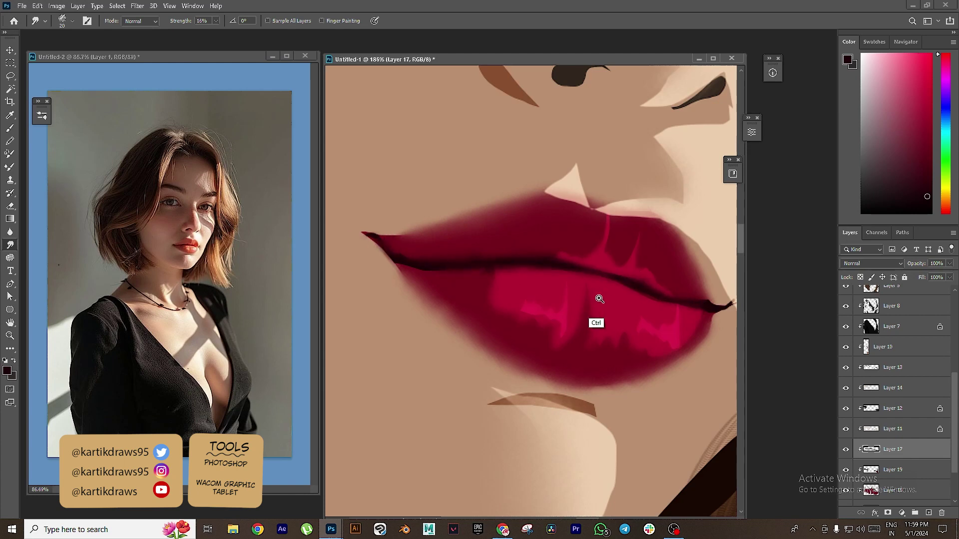
- Create a new clipped layer above Layer 4 and set its blend mode to Overlay
drag(599, 300, 509, 304)
ctrl+click(514, 304)
drag(953, 407, 954, 444)
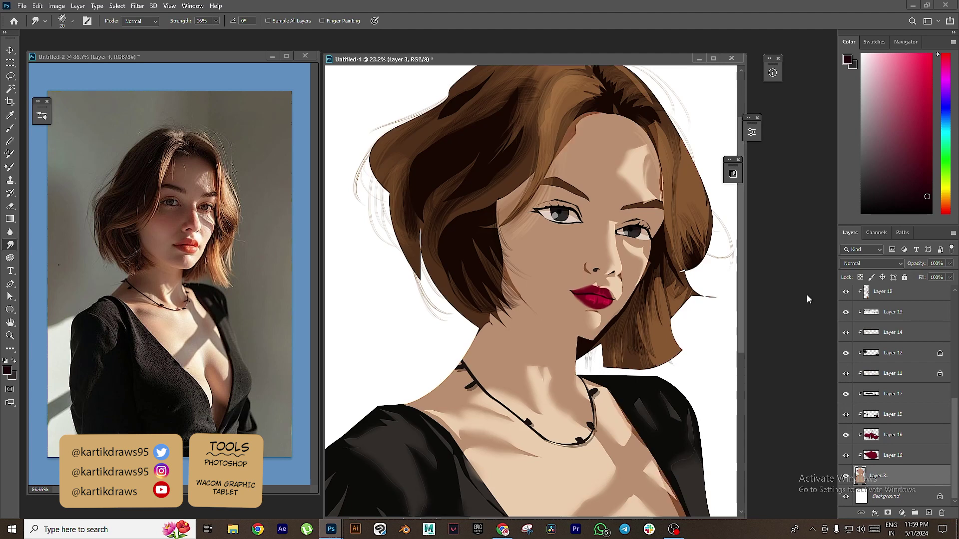
ctrl+click(539, 391)
click(928, 512)
key(b)
click(157, 21)
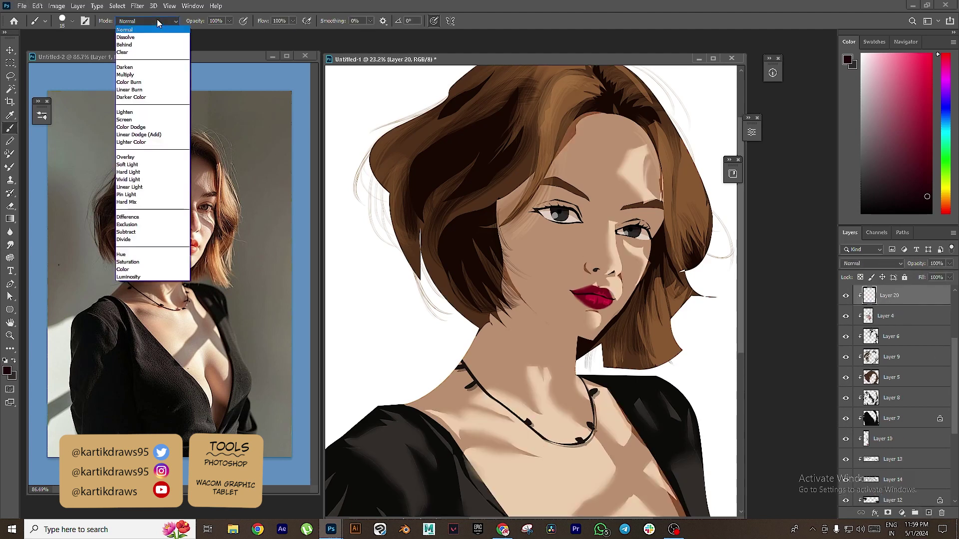
click(875, 265)
click(870, 386)
- Pick a soft brush and paint a crimson blush over the cheeks, nose, forehead and jaw on the Overlay layer
click(42, 115)
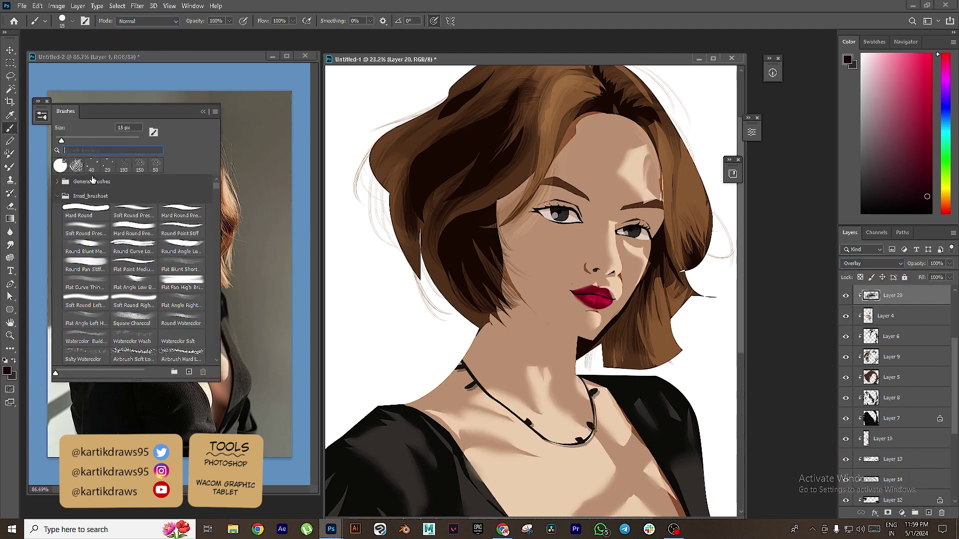
click(201, 113)
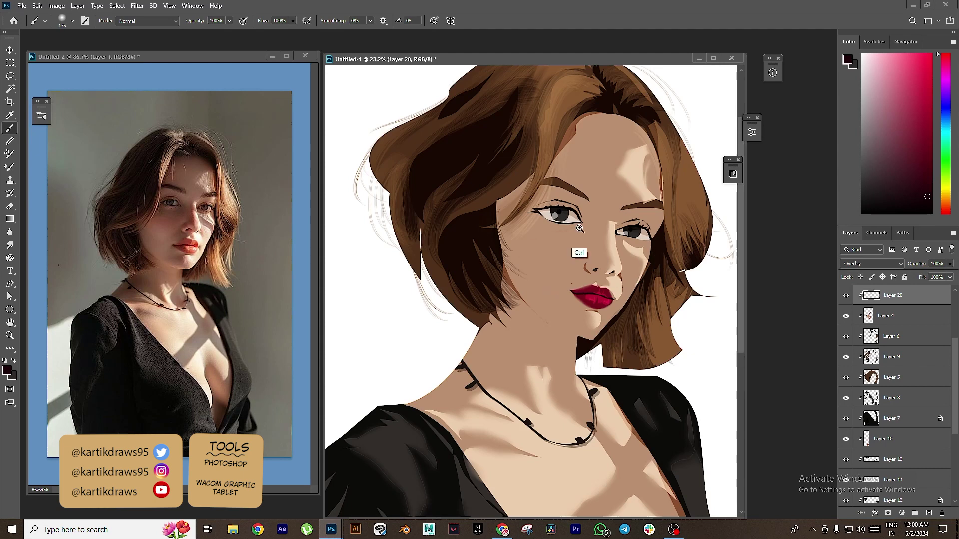
scroll(583, 252, up, 3)
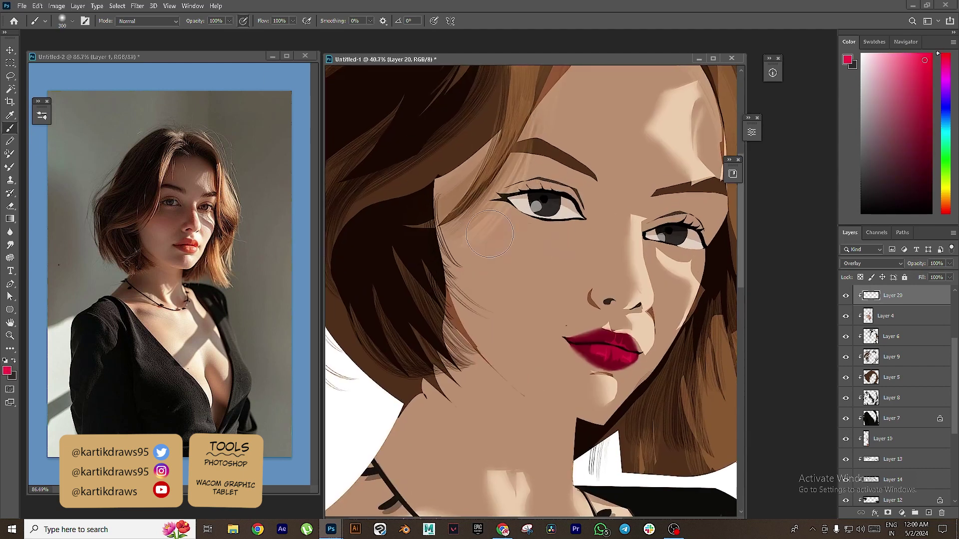
drag(489, 234, 516, 261)
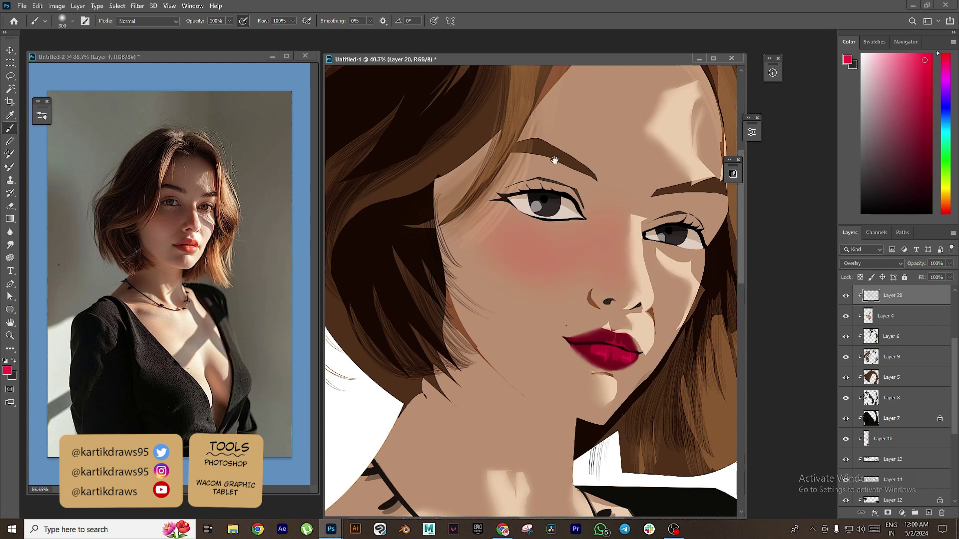
drag(555, 160, 518, 253)
mouse_move(554, 145)
mouse_down()
mouse_move(542, 172)
mouse_move(547, 197)
mouse_up()
drag(463, 384, 494, 304)
- Move the Overlay layer directly above the base skin layer and extend the blush to the chin
mouse_move(904, 298)
mouse_down()
mouse_move(894, 484)
mouse_move(891, 464)
mouse_up()
drag(563, 223, 537, 301)
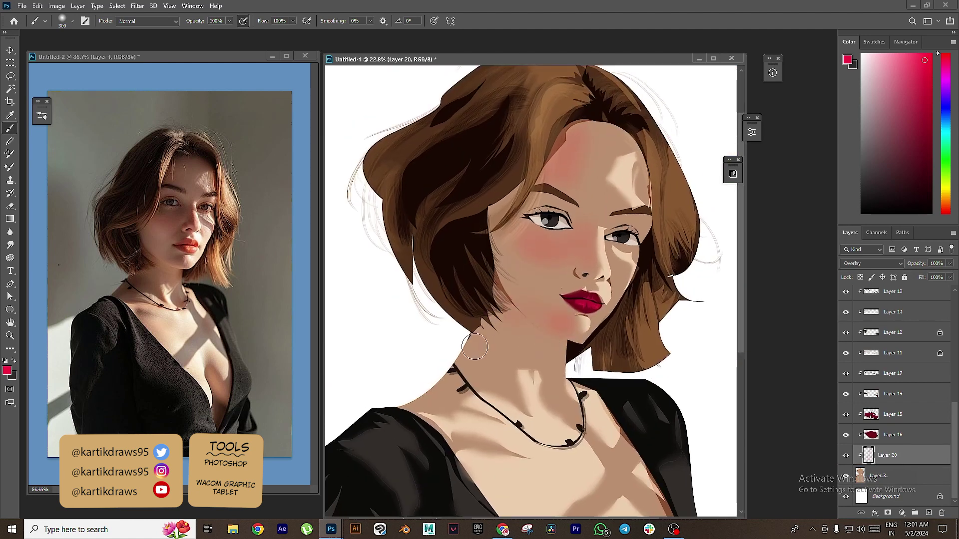
- Choose an orange-brown colour and paint a warm tint along the collarbone and upper chest
click(945, 198)
click(920, 126)
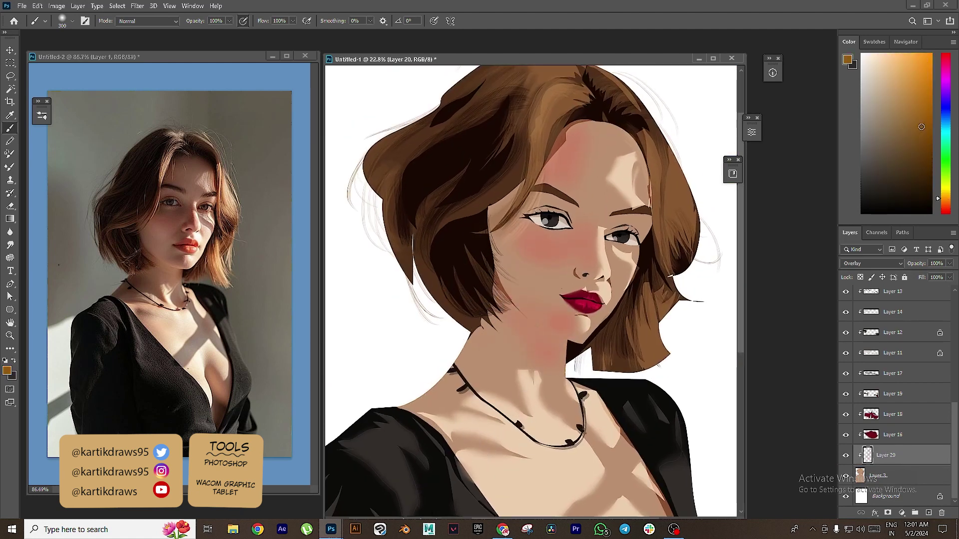
drag(563, 439, 554, 278)
drag(437, 289, 484, 315)
mouse_move(448, 284)
mouse_down()
mouse_move(473, 294)
mouse_move(428, 268)
mouse_move(501, 298)
mouse_move(435, 269)
mouse_move(476, 262)
mouse_up()
- Choose a red-brown, then a darker shade, and paint warm shadows on the neck and shoulder
click(946, 209)
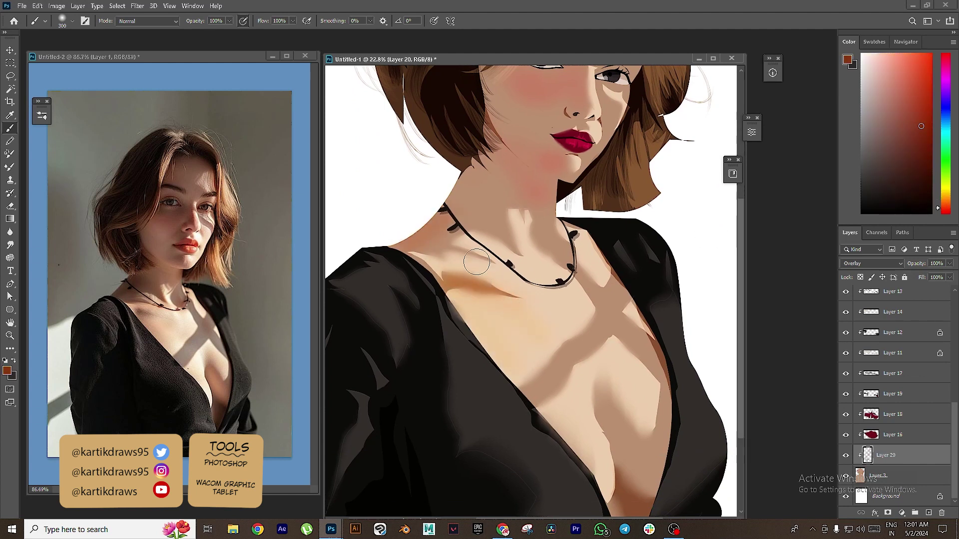
click(492, 228)
click(907, 193)
mouse_move(444, 204)
mouse_down()
mouse_move(439, 217)
mouse_move(463, 191)
mouse_up()
- Enlarge the soft brush to 250 px and shade the face around the nose, eyes and temple in dark red-brown
scroll(469, 200, up, 3)
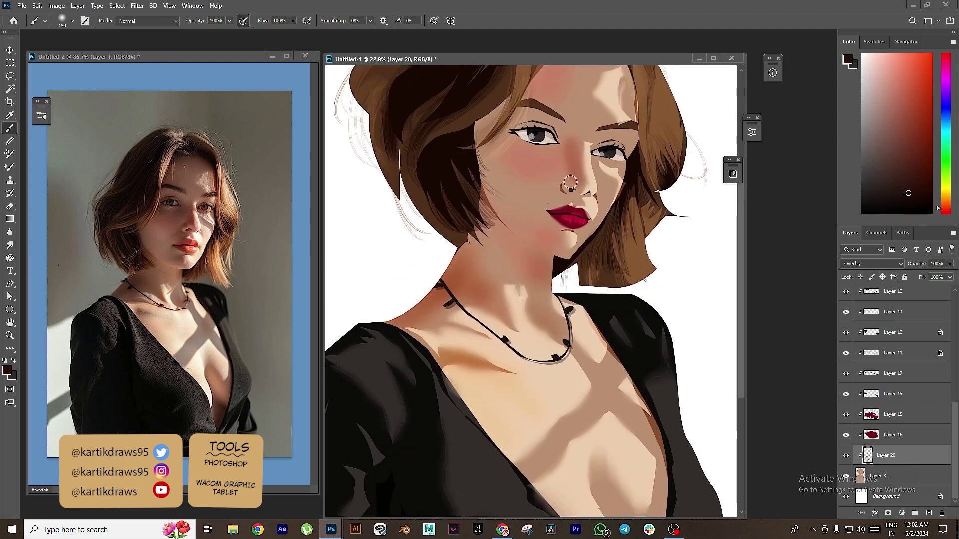
scroll(570, 183, up, 1)
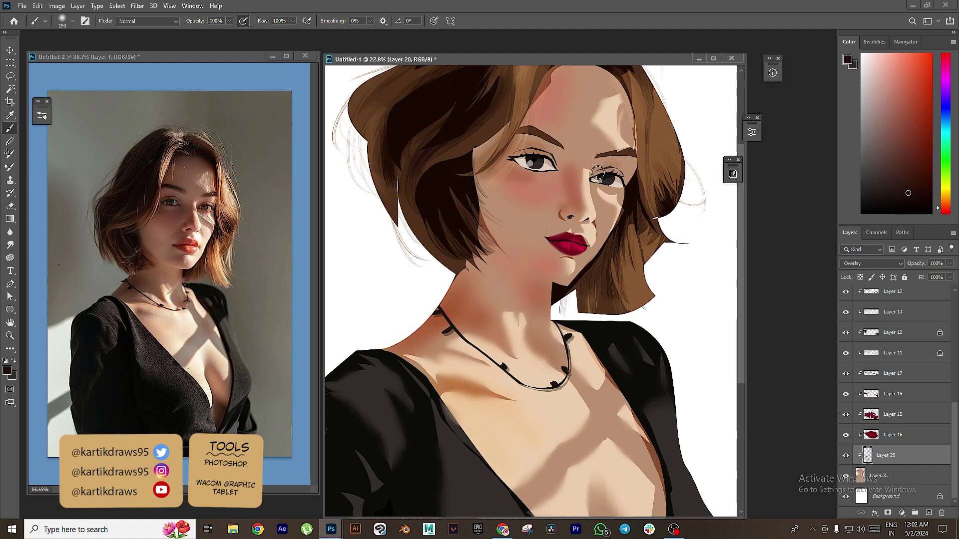
scroll(593, 183, up, 3)
key(bracketright)
key(bracketright)
key(bracketright)
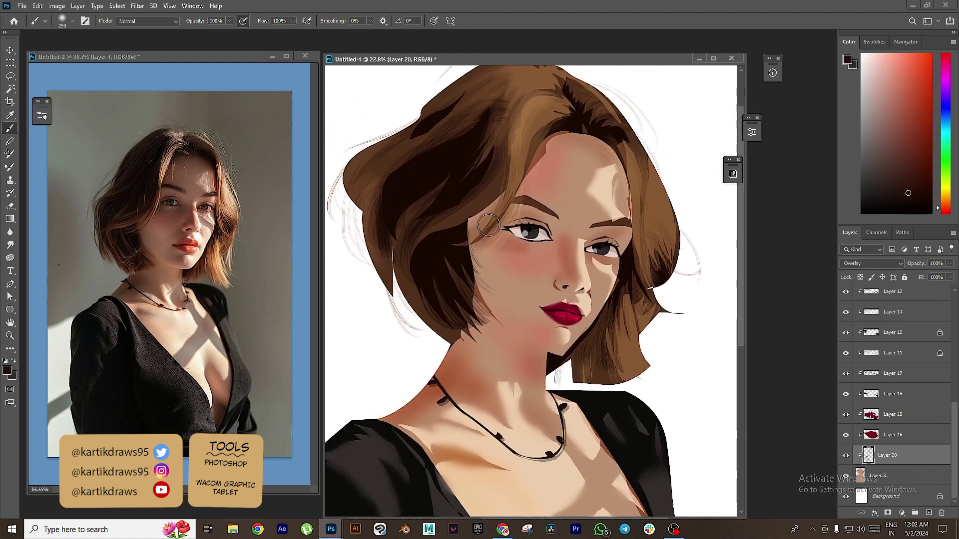
- Deepen the shadows across the chest and inside the neckline with dark brown Overlay strokes, undoing an unwanted stroke
scroll(595, 265, down, 8)
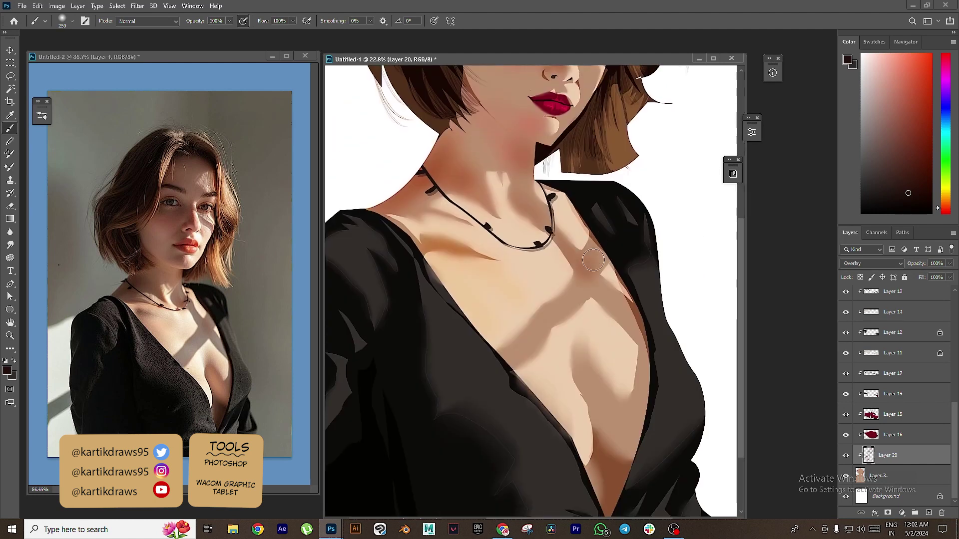
drag(593, 260, 527, 357)
mouse_move(616, 326)
mouse_down()
mouse_move(597, 403)
mouse_move(648, 433)
mouse_up()
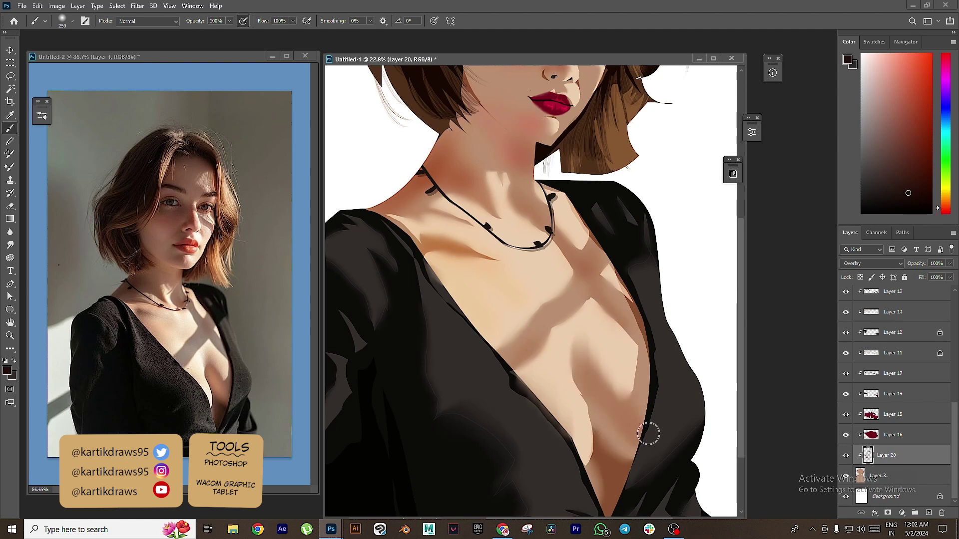
scroll(574, 382, down, 4)
key(ctrl+z)
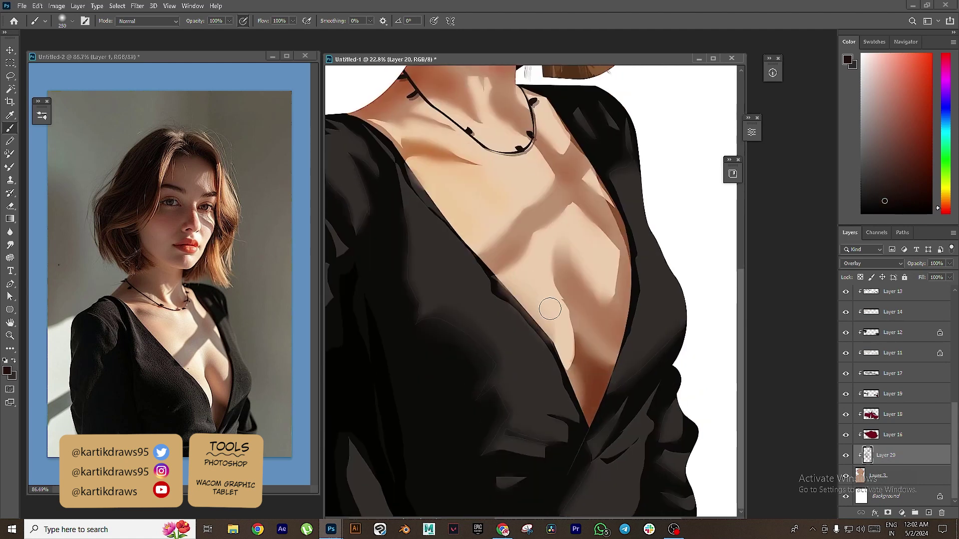
drag(536, 298, 508, 335)
- Toggle the visibility of several layers to examine which ones hold the details over the black top
scroll(901, 346, up, 8)
click(845, 348)
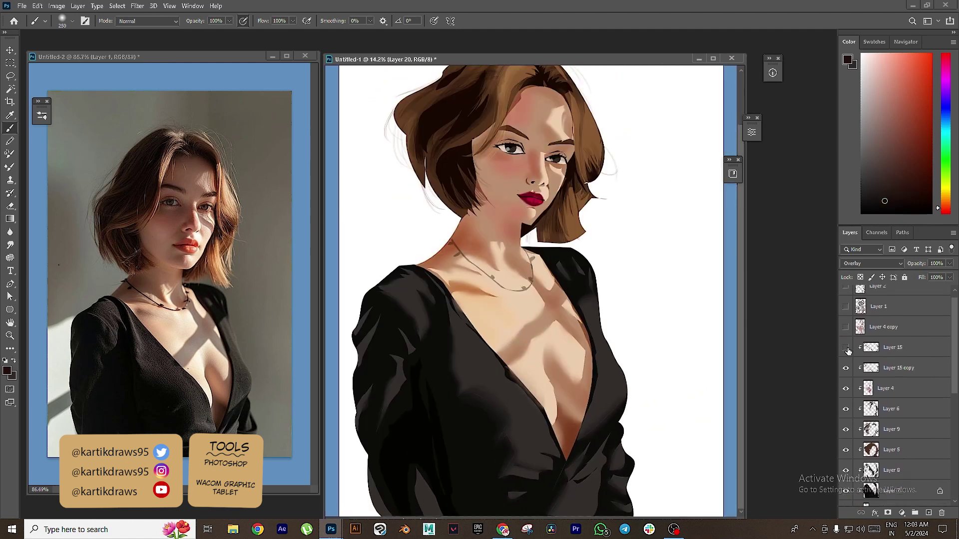
click(846, 348)
click(846, 409)
click(845, 408)
drag(952, 349, 953, 455)
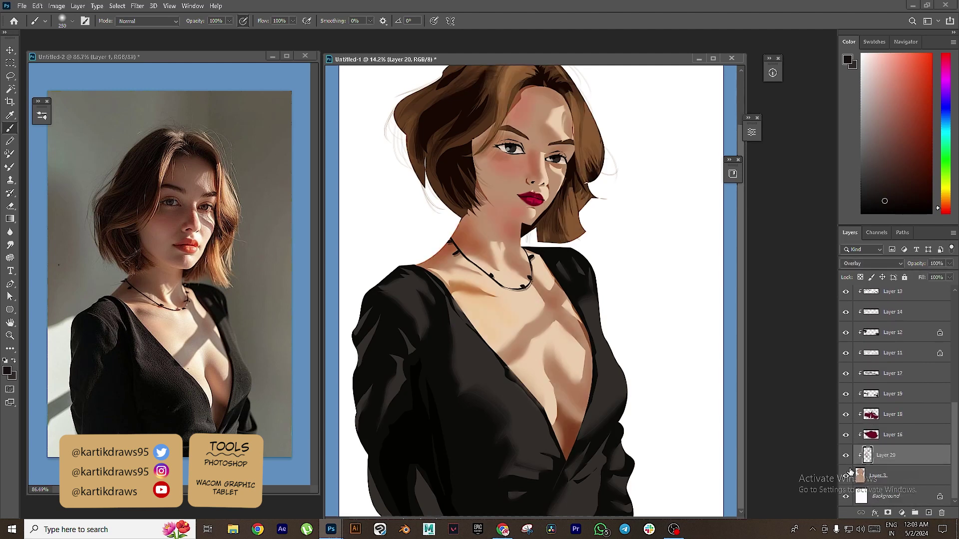
scroll(531, 472, up, 10)
ctrl+click(447, 361)
click(846, 296)
click(846, 296)
drag(954, 390, 954, 341)
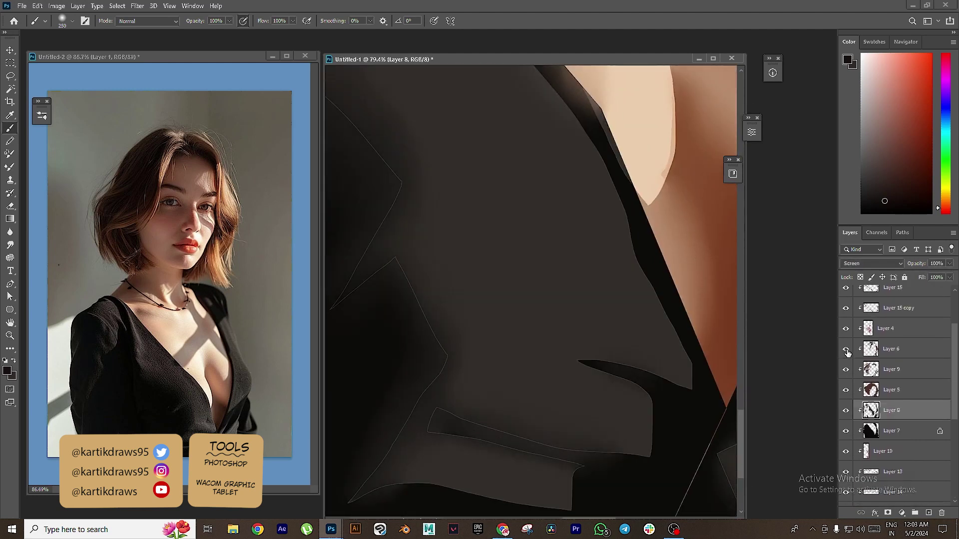
- Erase the thin outline remnants over the black top on Layer 4
click(886, 330)
scroll(442, 333, down, 10)
key(e)
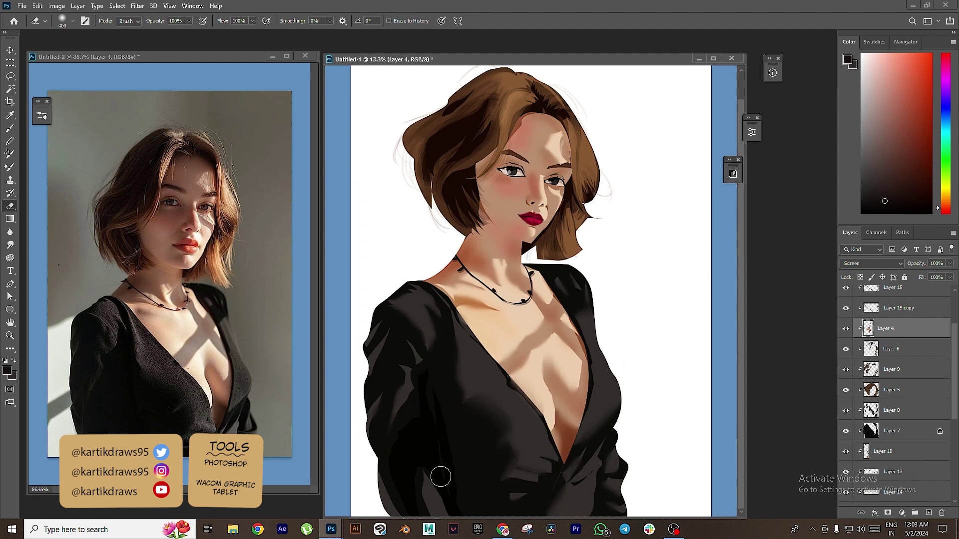
- Create a new layer above the black top's highlight layer and set its blend mode to Overlay
ctrl+click(595, 402)
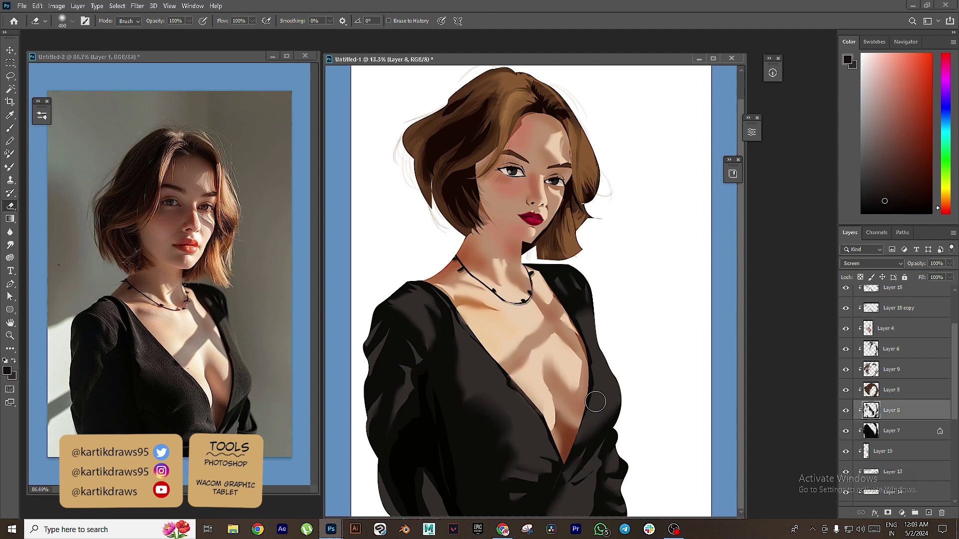
click(928, 512)
click(871, 263)
click(859, 386)
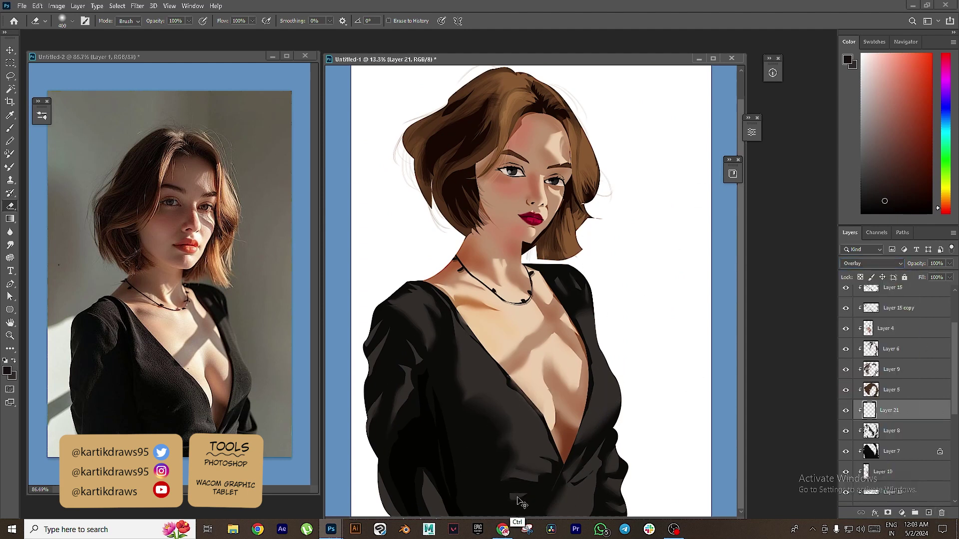
- Toggle the black top's highlight and base layers to check what each one contains
click(845, 431)
click(845, 431)
click(845, 452)
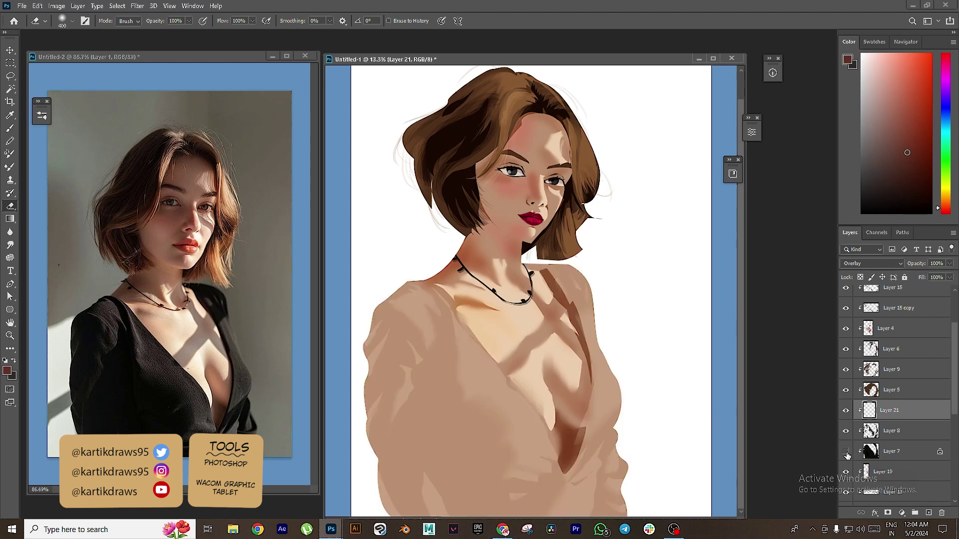
click(845, 452)
click(845, 452)
click(845, 452)
drag(888, 415, 889, 440)
drag(473, 441, 555, 512)
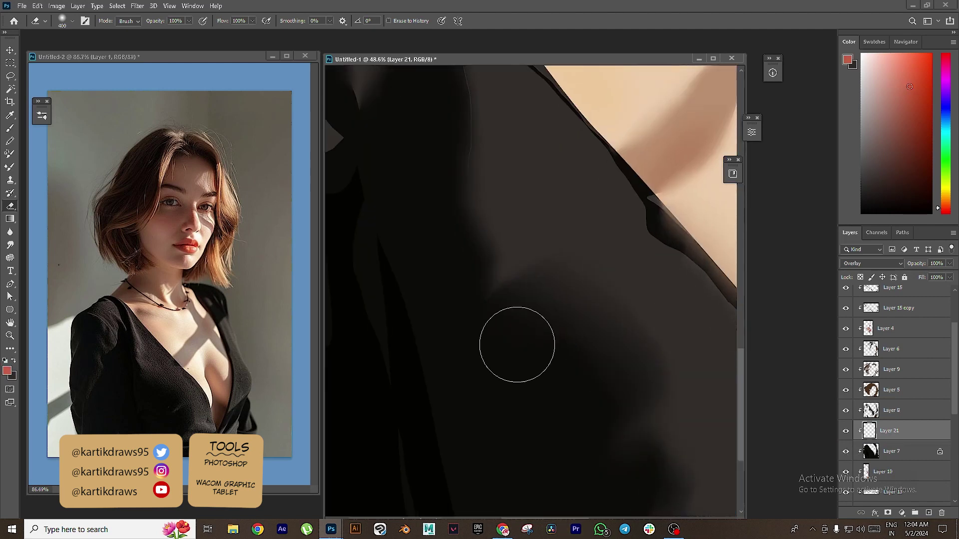
drag(882, 430, 886, 406)
- Choose a dark red and paint a subtle warm tint over the black top with a 700 px soft brush
key(b)
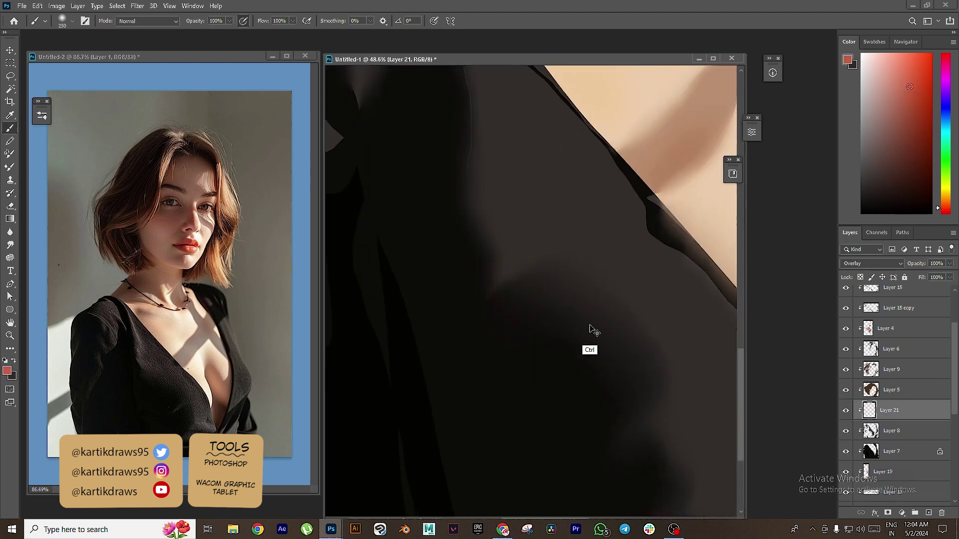
alt+click(483, 372)
mouse_move(592, 332)
mouse_down()
mouse_move(483, 372)
mouse_move(435, 358)
mouse_up()
alt+click(473, 397)
click(921, 128)
key(bracketright)
key(bracketright)
key(bracketright)
drag(592, 375, 604, 427)
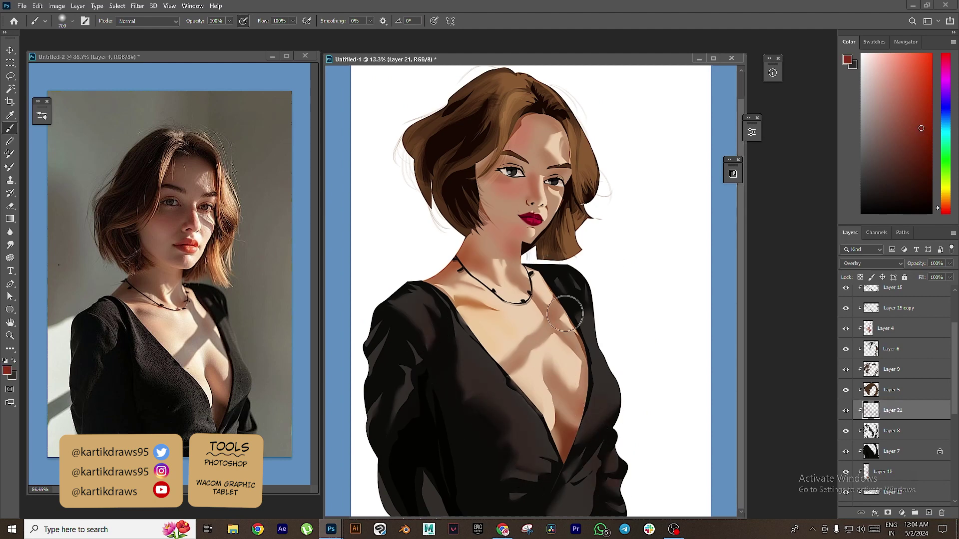
- Duplicate Group 1, merge the copy into a single layer and desaturate it to greyscale
scroll(565, 313, down, 2)
scroll(940, 430, up, 5)
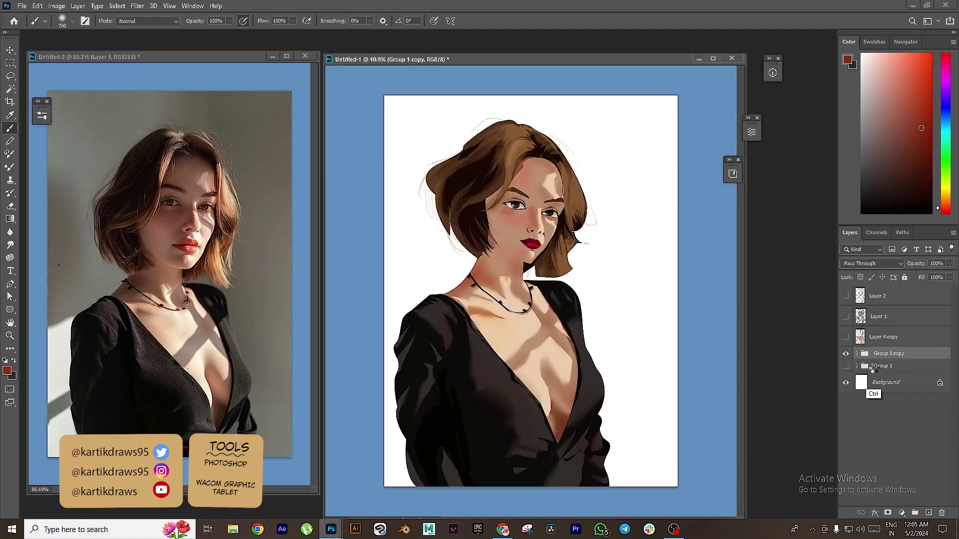
key(ctrl+u)
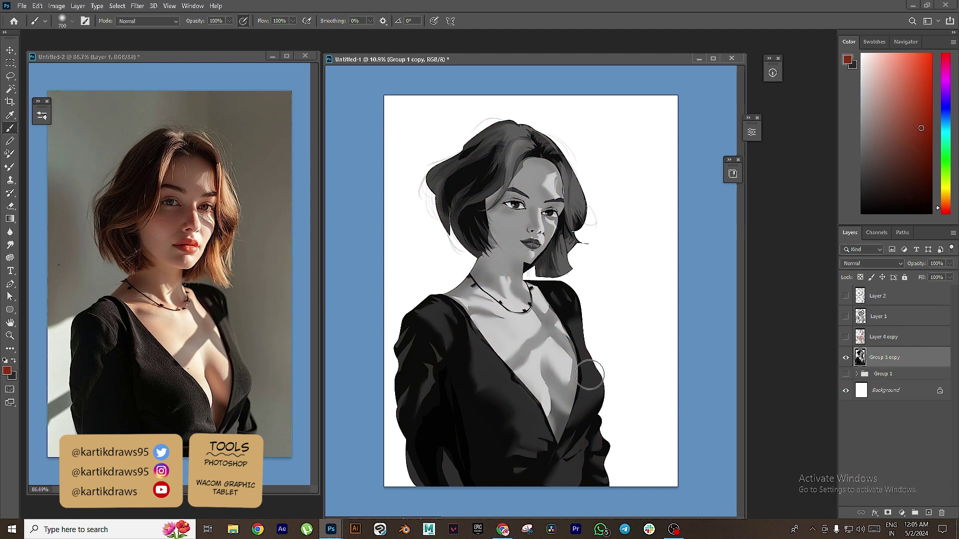
- Extend the canvas to the right with the Crop tool to about 2.3 times its width
key(c)
key(ctrl+minus)
drag(571, 289, 714, 317)
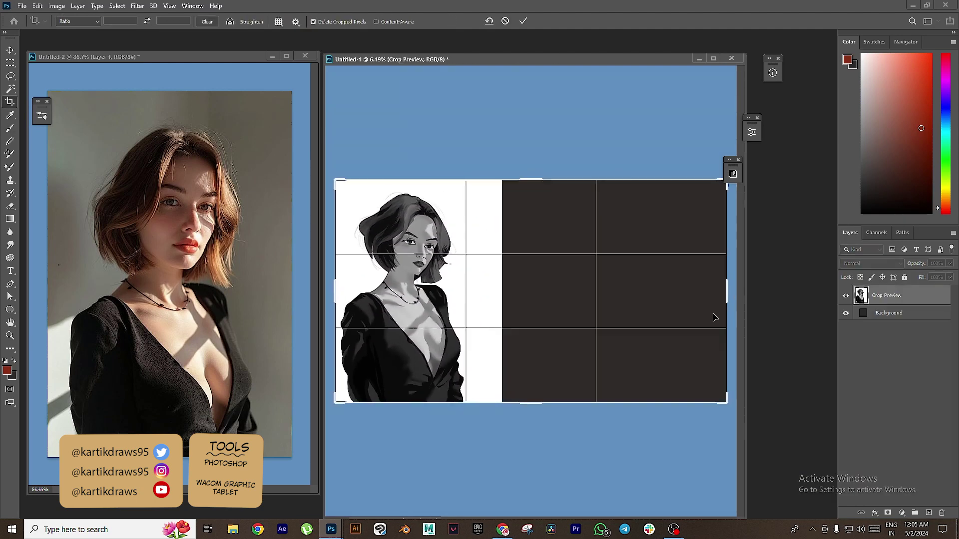
key(Return)
- Show the Layer 2 line sketch and fill the Background layer with white
click(846, 296)
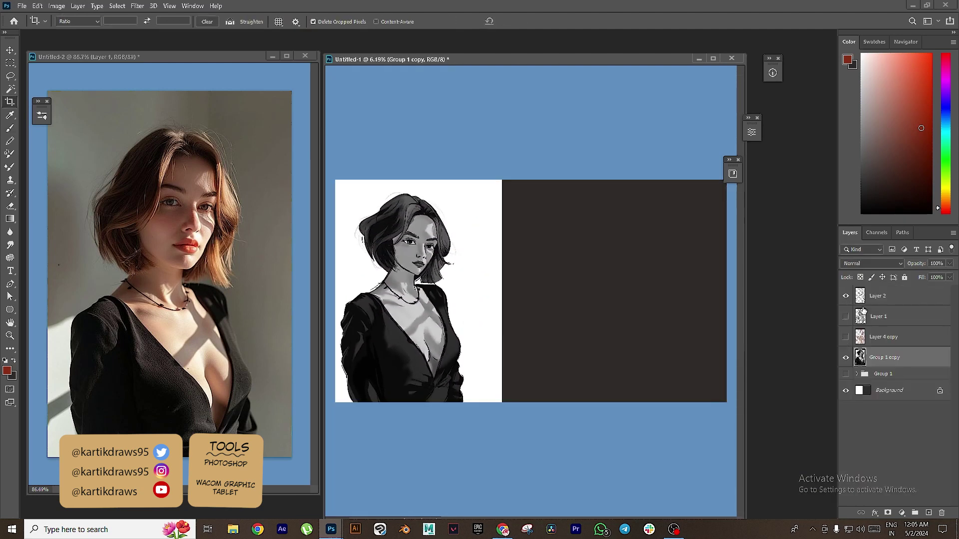
click(873, 390)
drag(866, 60, 747, 2)
key(alt+BackSpace)
- Move the coloured Group 1 to the canvas's right end and the greyscale copy to the middle, beside the line sketch
click(874, 375)
drag(405, 306, 668, 331)
click(880, 358)
key(ctrl+t)
drag(403, 322, 528, 320)
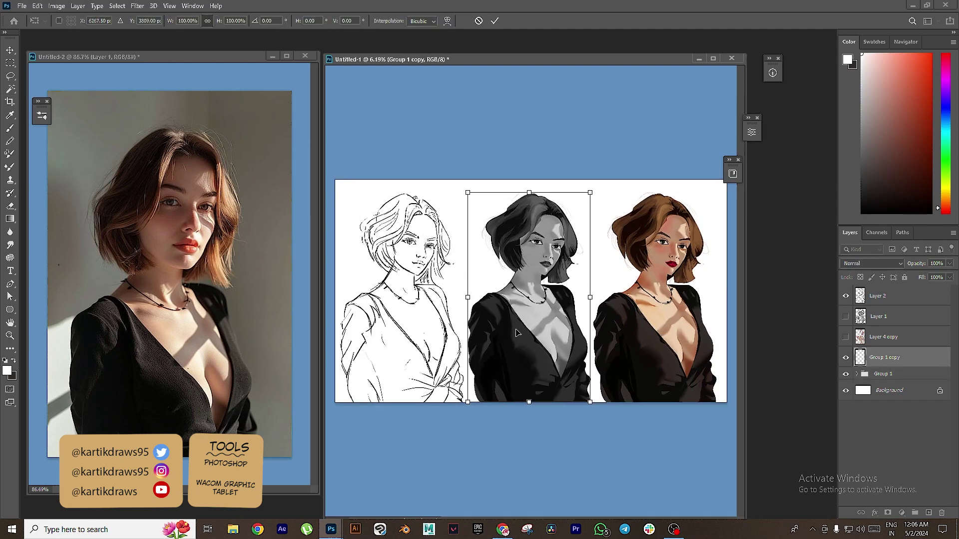
key(Return)
drag(633, 359, 608, 360)
- Add a new layer beneath Group 1 and fill a rectangular selection behind the coloured portrait with dark brown
click(882, 374)
click(928, 513)
key(ctrl+0)
key(m)
drag(587, 172, 729, 409)
drag(581, 409, 591, 169)
key(b)
click(879, 162)
key(alt+BackSpace)
key(ctrl+d)
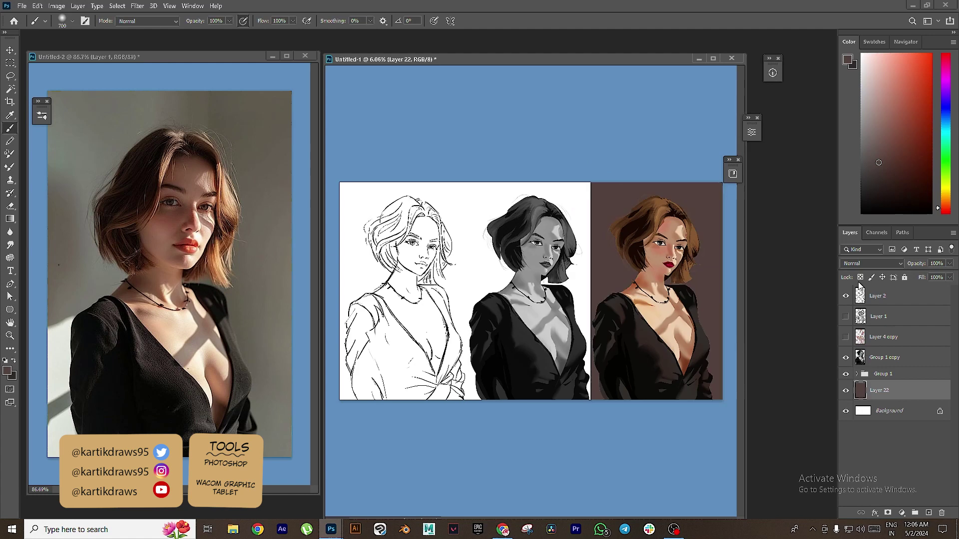
- Lock the brown backdrop layer's transparency, lasso the area behind the portrait's left side and raise its lightness to +21
click(860, 277)
drag(707, 350, 734, 350)
key(l)
mouse_move(500, 442)
mouse_down()
mouse_move(477, 457)
mouse_move(506, 509)
mouse_up()
mouse_move(509, 317)
mouse_down()
mouse_move(476, 432)
mouse_move(512, 402)
mouse_up()
mouse_move(469, 139)
mouse_down()
mouse_move(538, 325)
mouse_move(472, 85)
mouse_up()
drag(630, 227, 608, 226)
key(ctrl+u)
drag(815, 441, 829, 441)
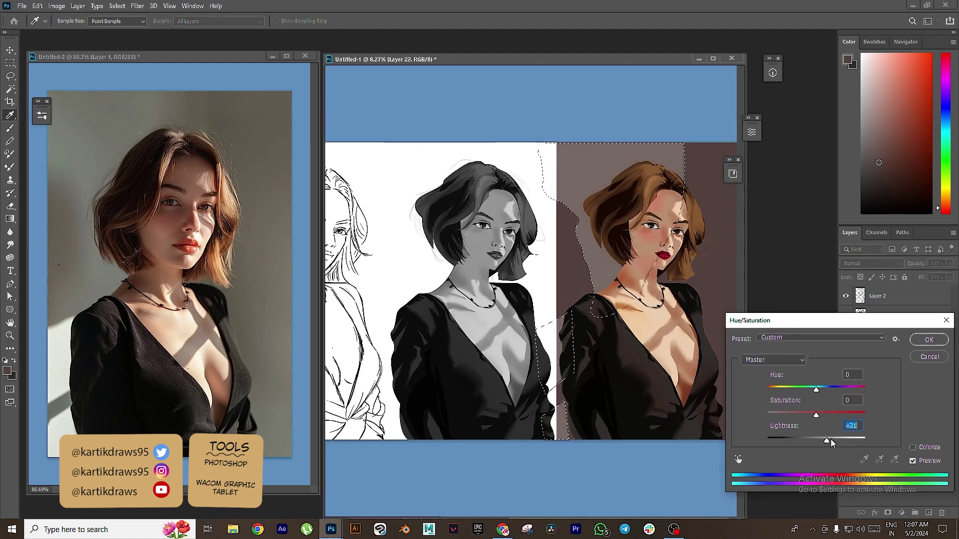
key(Return)
key(ctrl+d)
- Smudge the edges between the light and dark areas of the brown backdrop, reducing the brush size along the way
click(10, 245)
mouse_move(580, 219)
mouse_down()
mouse_move(567, 220)
mouse_move(592, 242)
mouse_move(571, 225)
mouse_move(565, 167)
mouse_move(577, 241)
mouse_up()
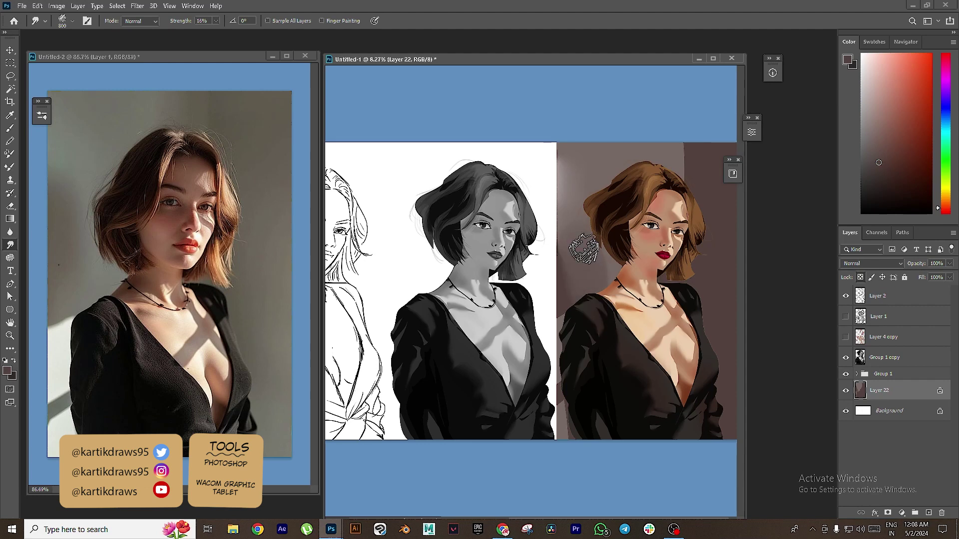
key(bracketleft)
key(bracketleft)
key(bracketleft)
key(bracketleft)
mouse_move(565, 327)
mouse_down()
mouse_move(592, 327)
mouse_move(543, 323)
mouse_move(532, 287)
mouse_up()
key(bracketleft)
key(bracketleft)
key(bracketleft)
key(bracketleft)
key(bracketleft)
key(bracketleft)
key(bracketleft)
drag(554, 448, 555, 510)
- Fine-tune the brown backdrop layer's lightness slightly with Hue/Saturation
drag(590, 355, 555, 355)
key(ctrl+u)
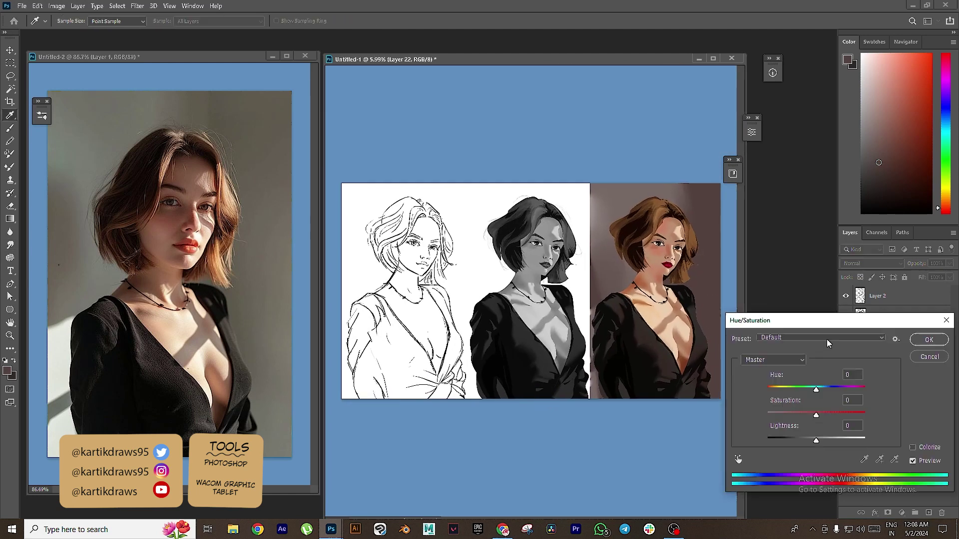
drag(815, 439, 813, 440)
key(Return)
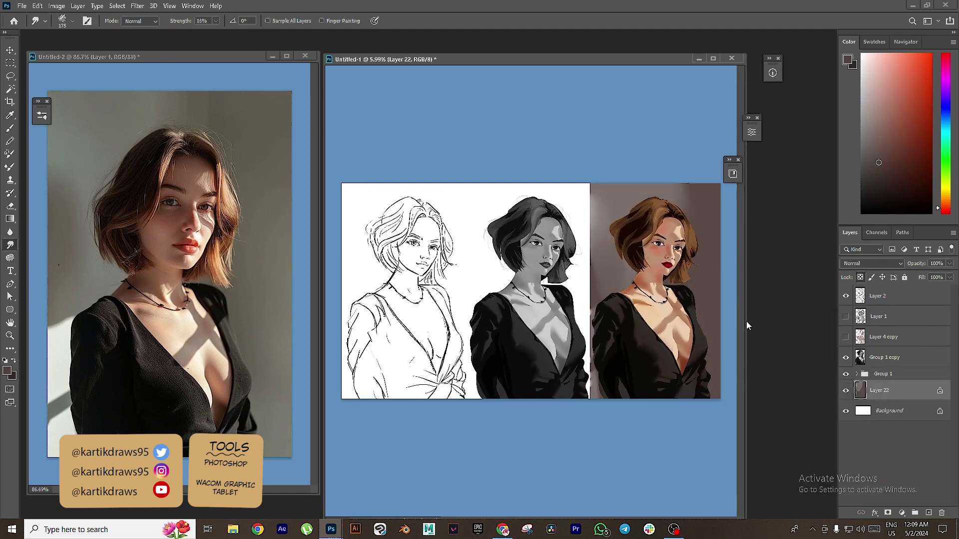
- Save a PNG copy of the canvas to the Desktop as "full canvas"
key(ctrl+shift+s)
click(194, 216)
click(93, 359)
click(47, 82)
text(full canvas)
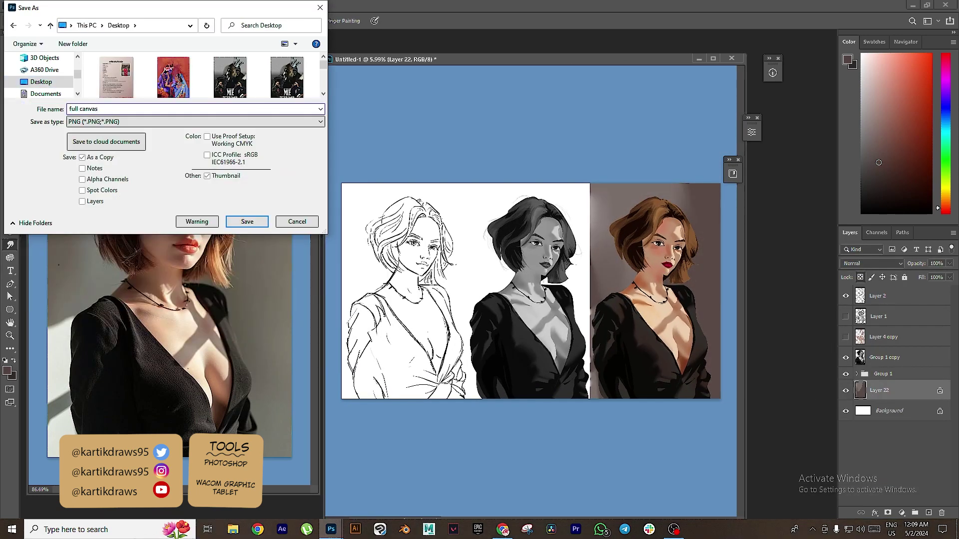
key(Return)
key(Return)
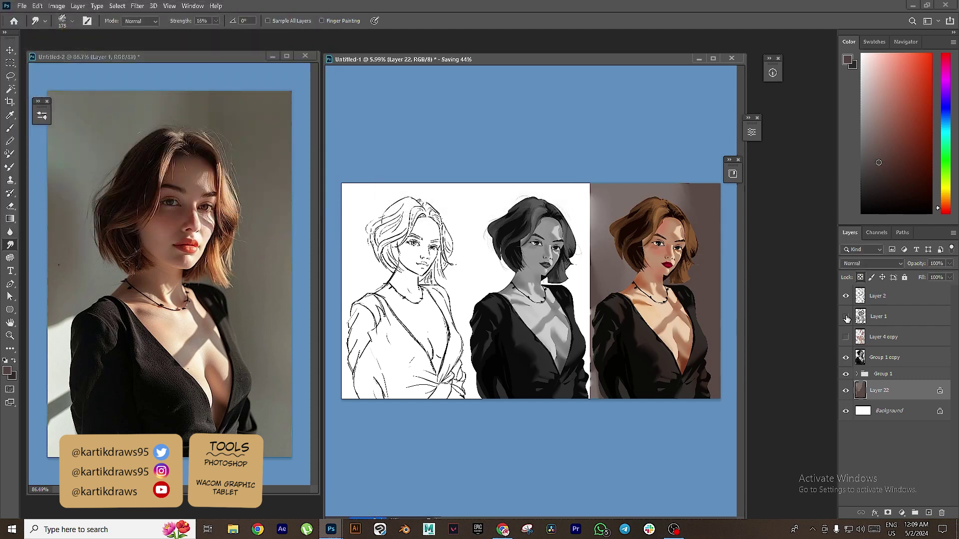
- Show the Layer 1 hatching together with the Layer 2 line sketch, keeping Layer 4 copy hidden
drag(846, 317, 845, 338)
click(845, 296)
click(878, 339)
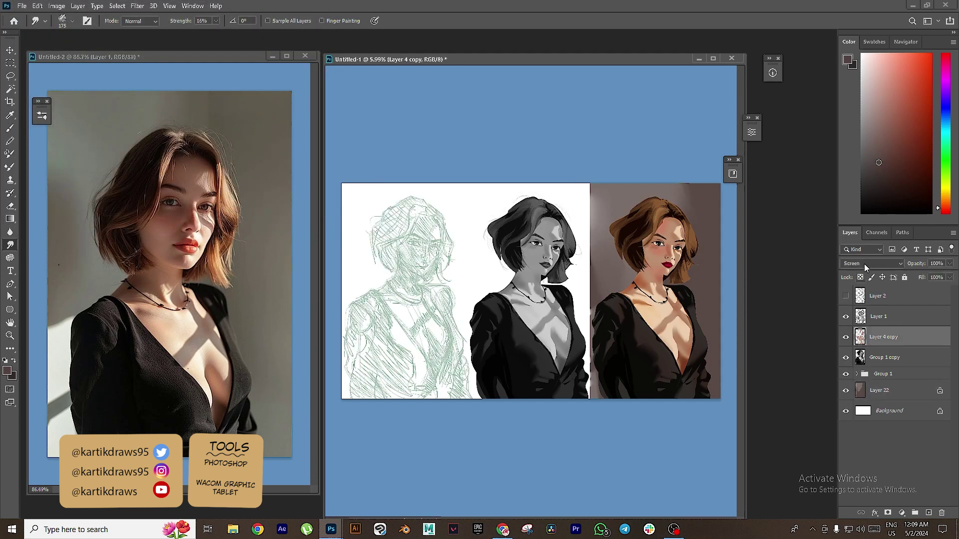
click(846, 337)
click(846, 296)
click(877, 296)
- Save the canvas with the hatched sketch as a PNG using the large file size option
key(ctrl+shift+s)
click(116, 217)
click(90, 353)
click(119, 74)
click(100, 203)
key(Return)
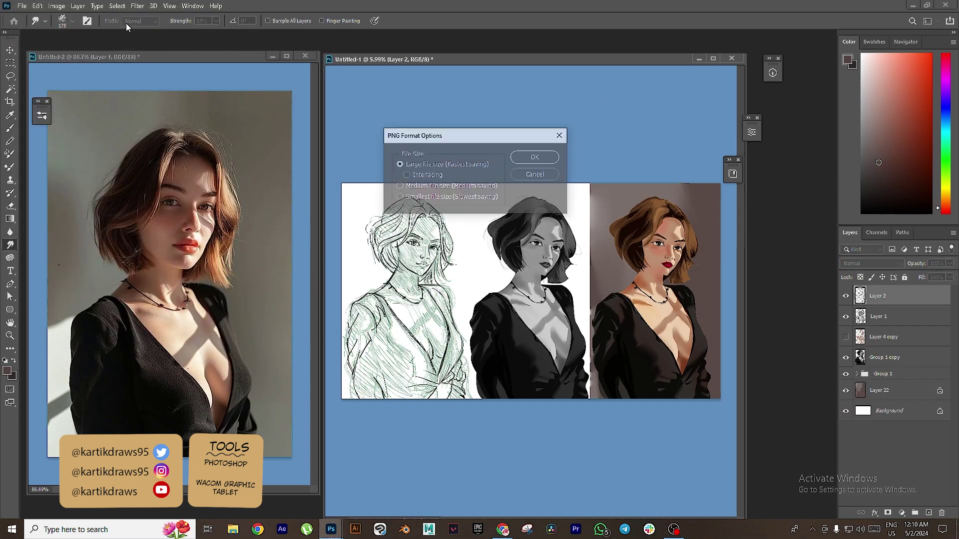
key(Return)
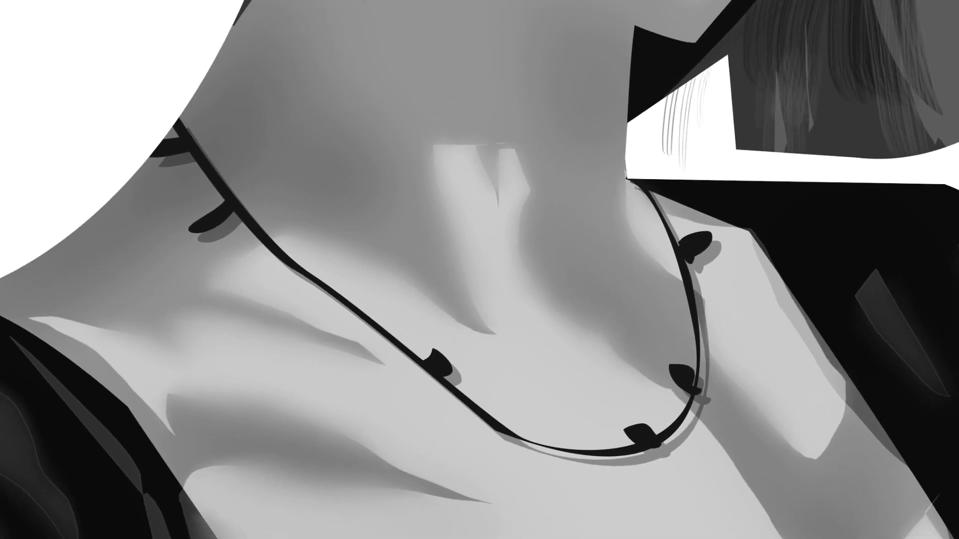